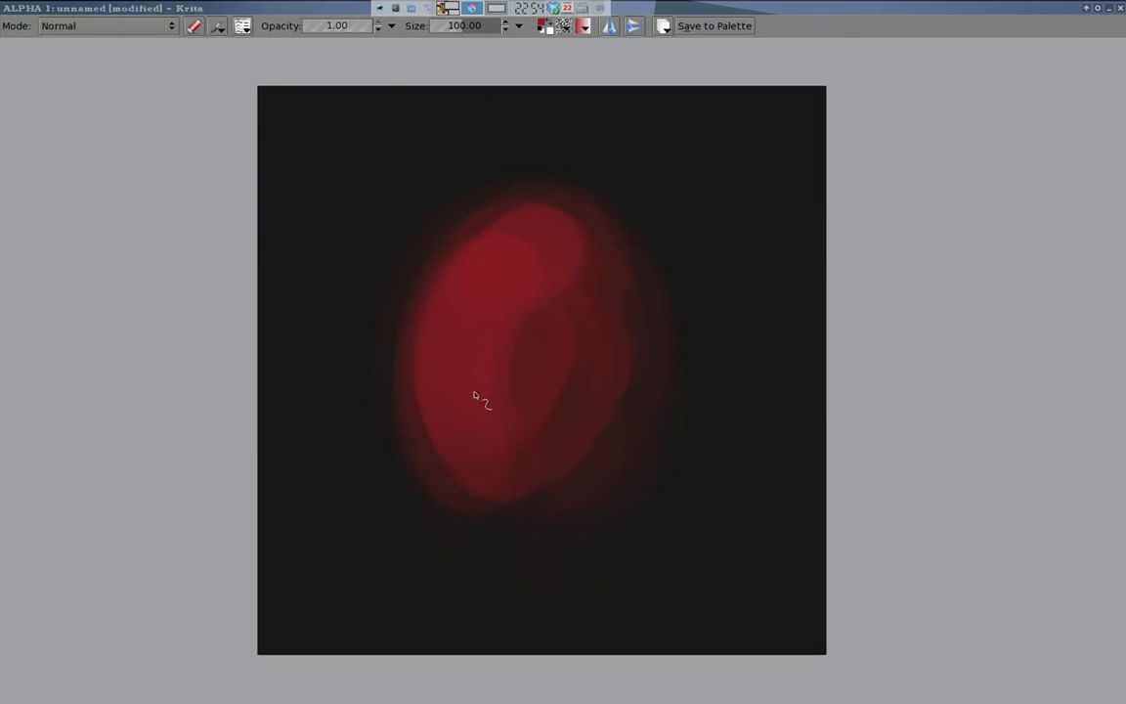
Step: Extend the red oval downward and carve its lower body into two stubby legs
mouse_move(448, 387)
left_mouse_down()
mouse_move(511, 568)
mouse_move(565, 595)
mouse_move(567, 501)
left_mouse_up()
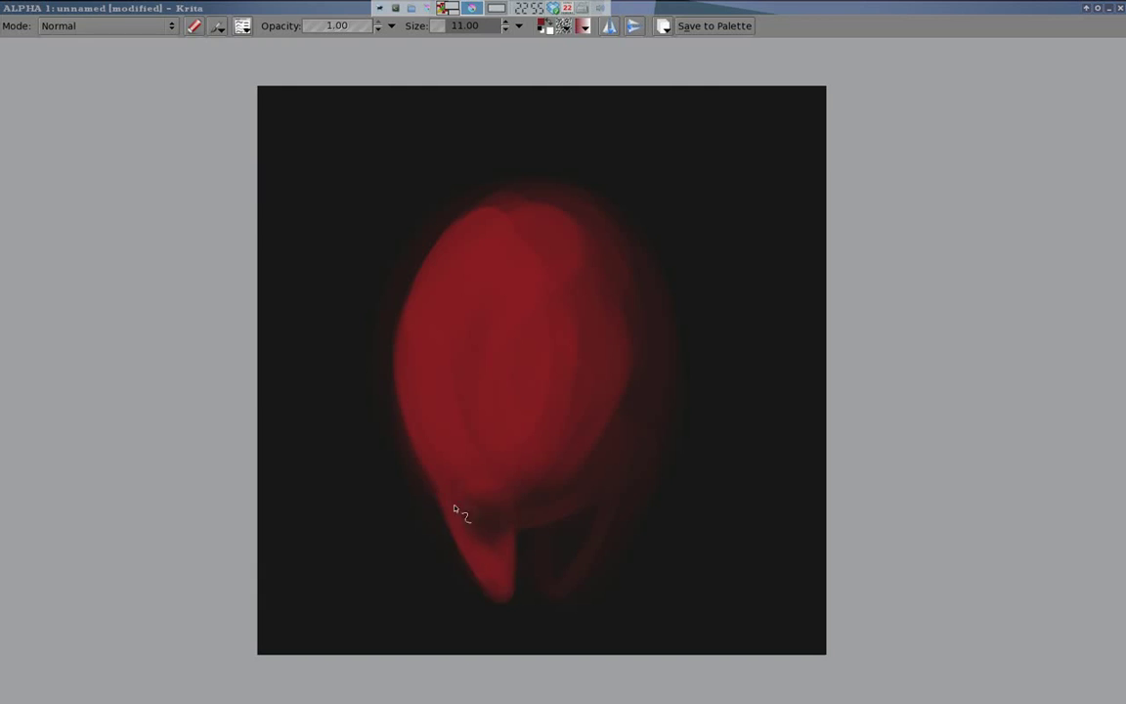
key("e")
mouse_move(573, 540)
left_mouse_down()
mouse_move(550, 477)
mouse_move(650, 447)
mouse_move(633, 341)
left_mouse_up()
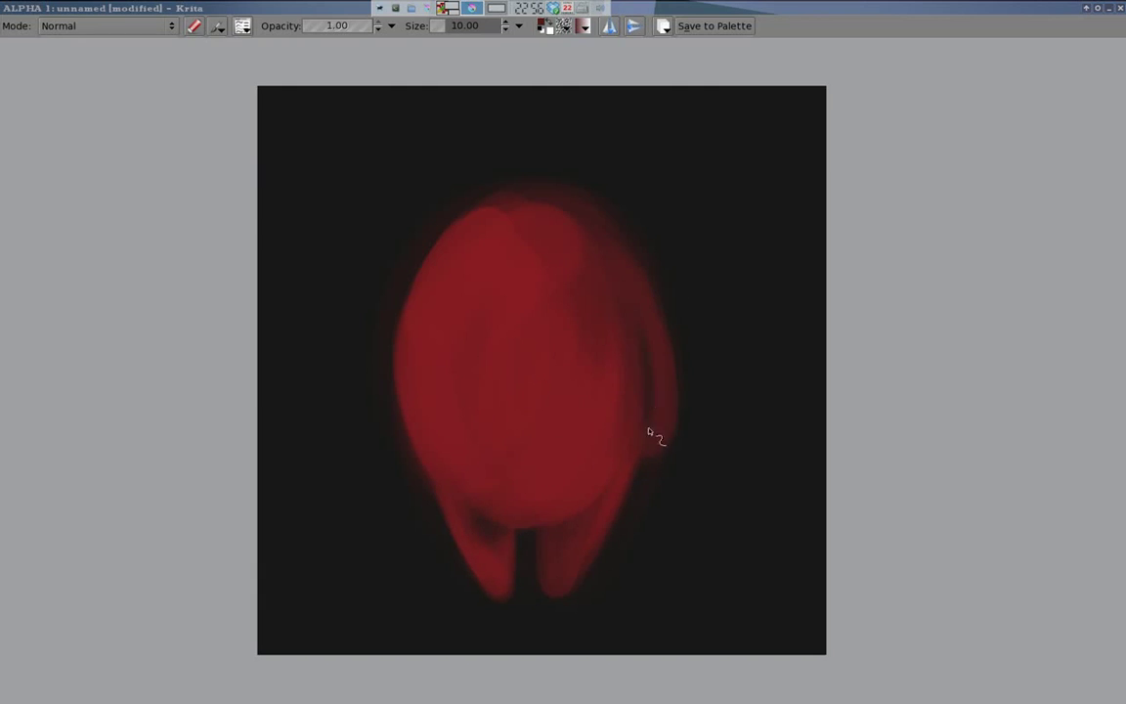
Step: Paint a light pink highlight streak along the upper-left edge and smooth the left side
right_click(558, 502)
key("shift+i")
left_click(611, 327)
left_click_drag(430, 362, 463, 279)
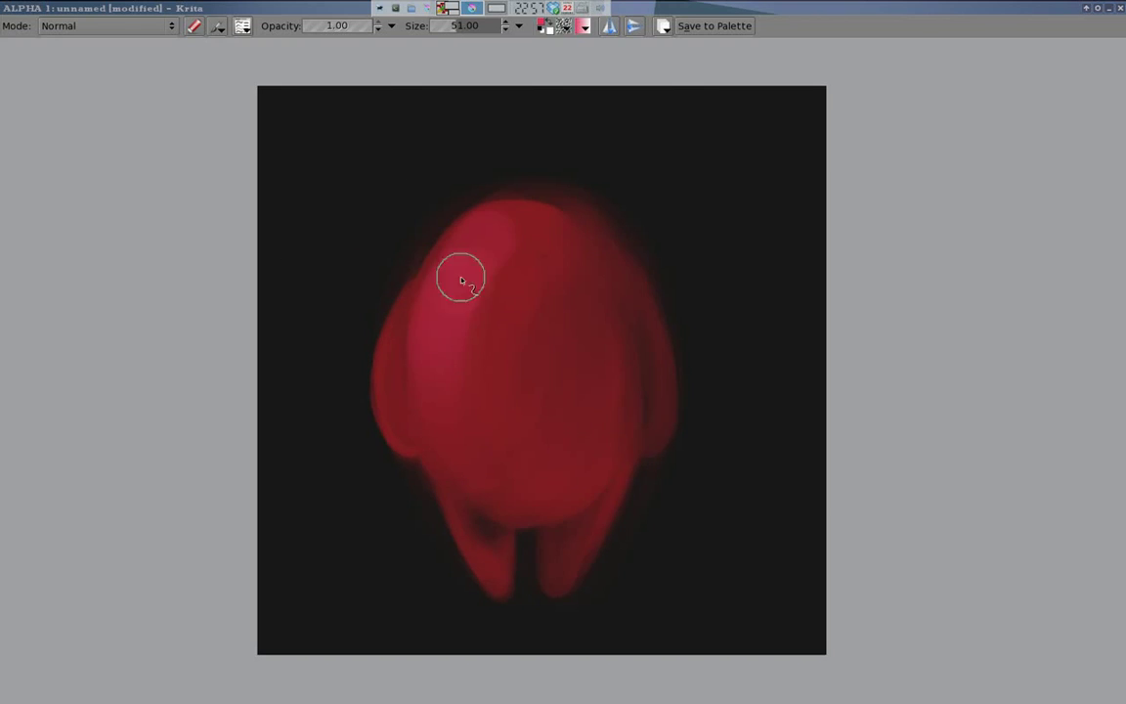
key("F5")
key("F5")
left_click_drag(426, 411, 445, 278)
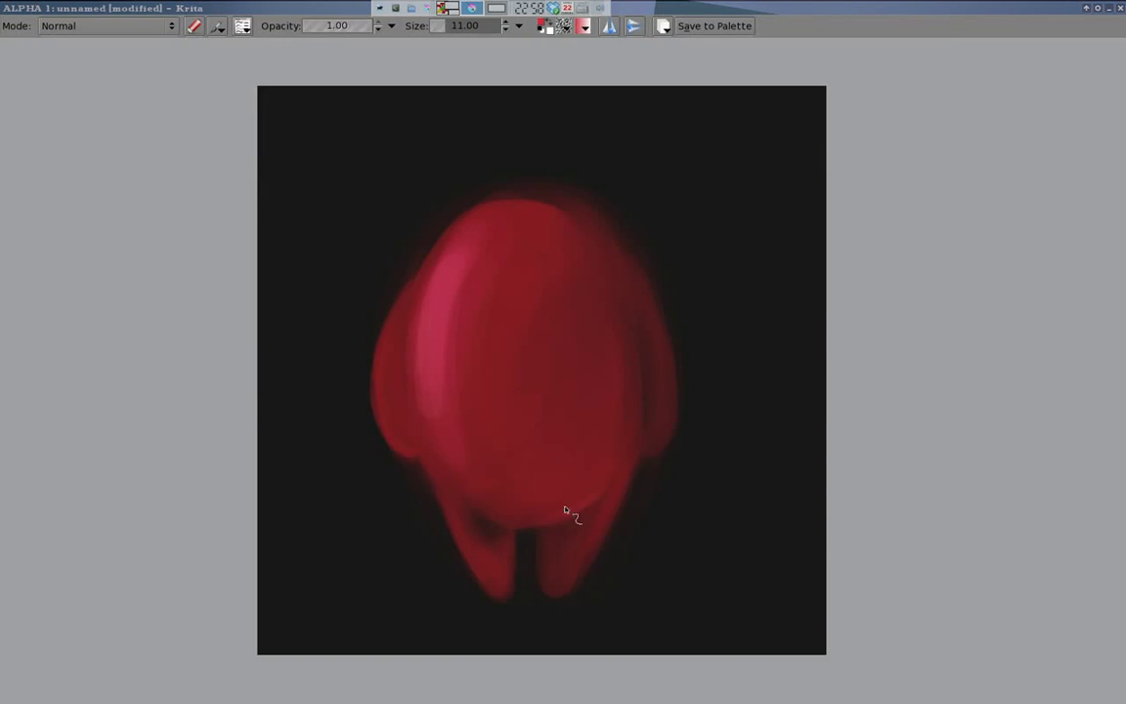
left_click_drag(386, 435, 383, 337)
key("shift+i")
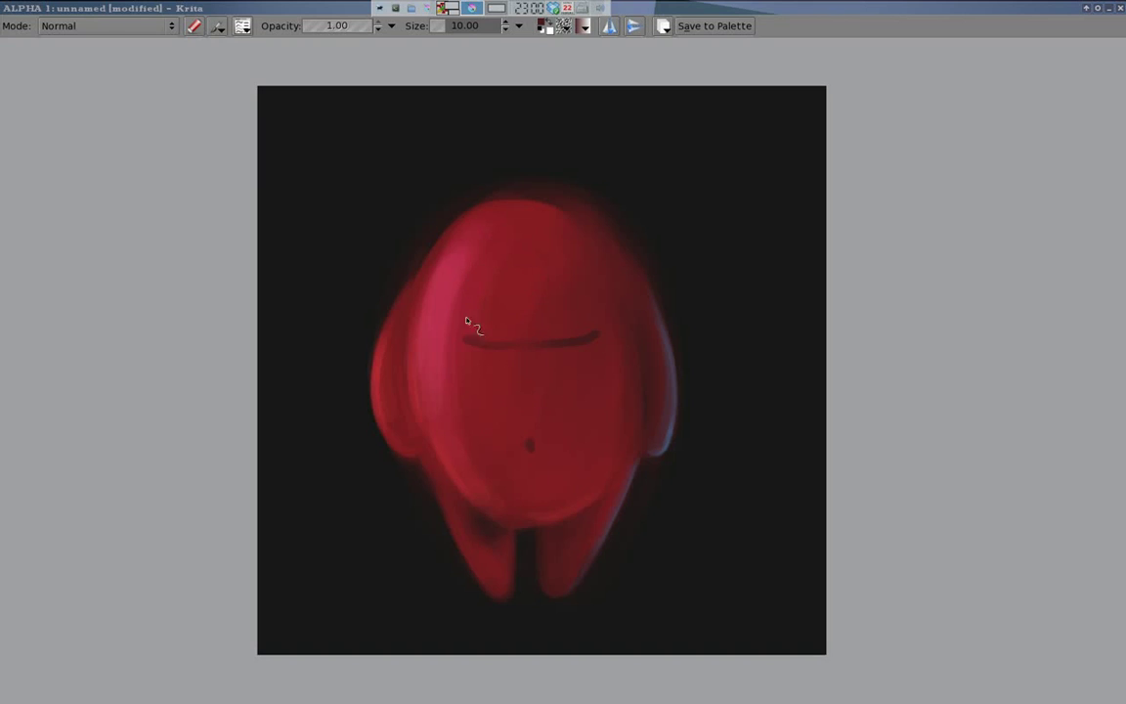
Step: Undo stray marks, then paint a short dark stroke and an oval eye at upper left
key("ctrl+z")
key("ctrl+z")
left_click_drag(520, 296, 519, 339)
key("ctrl+z")
left_click_drag(480, 249, 477, 244)
Step: Switch to a larger painting brush for the eyes from the quick palette
right_click(507, 452)
left_click(528, 430)
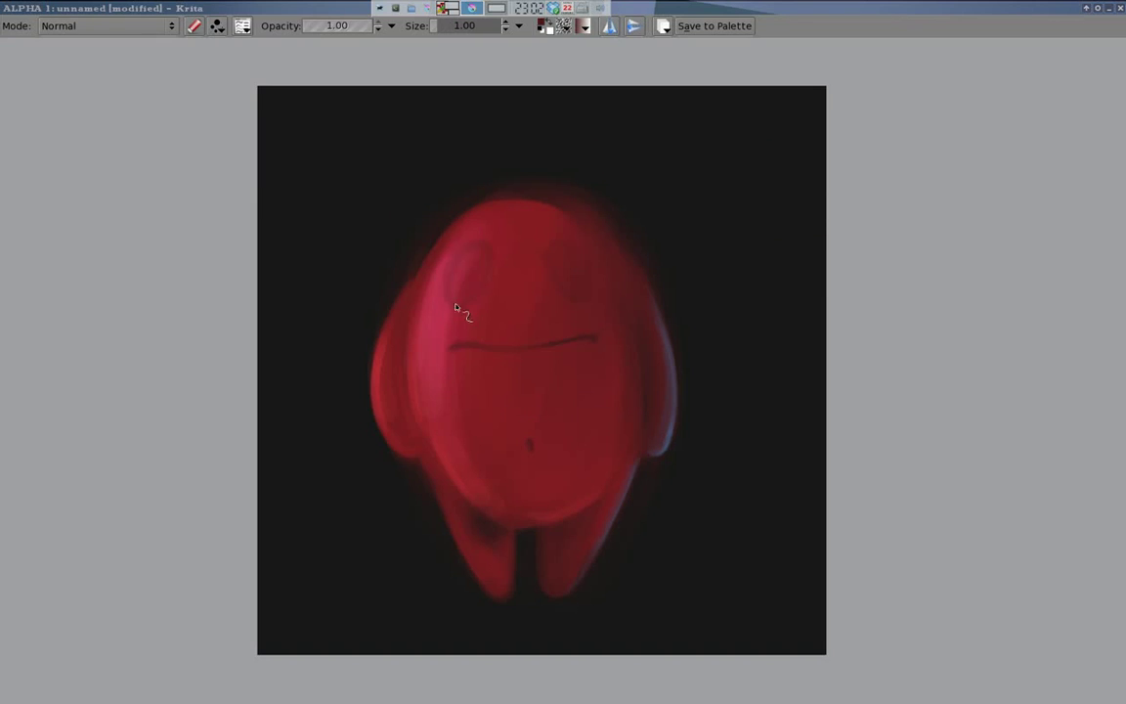
right_click(507, 451)
left_click(528, 430)
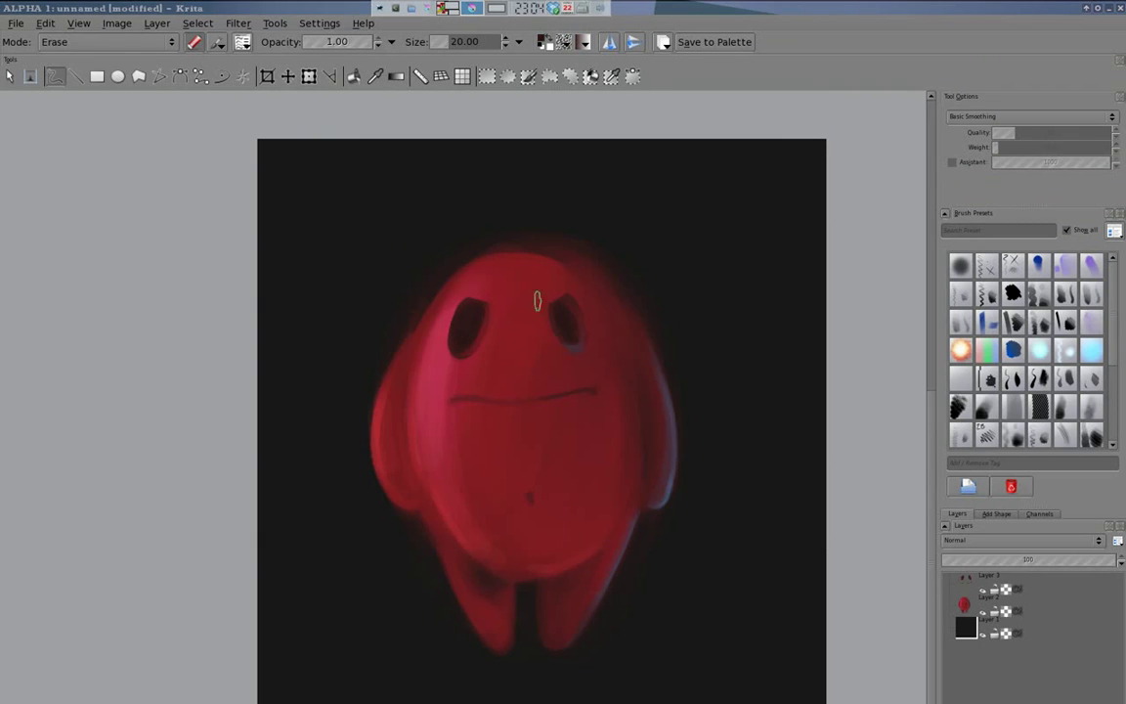
Step: Select Layer 3, switch to erasing, set the cursor shape to Arrow, and pick a large brush
left_click(570, 323)
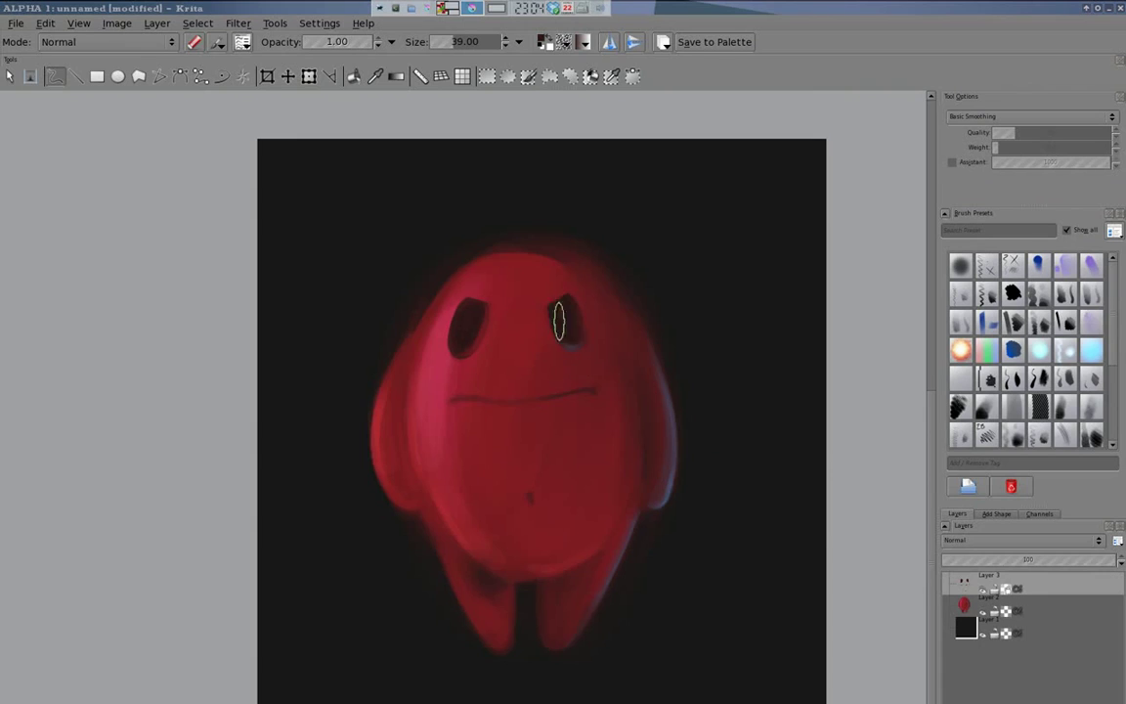
key("e")
key("e")
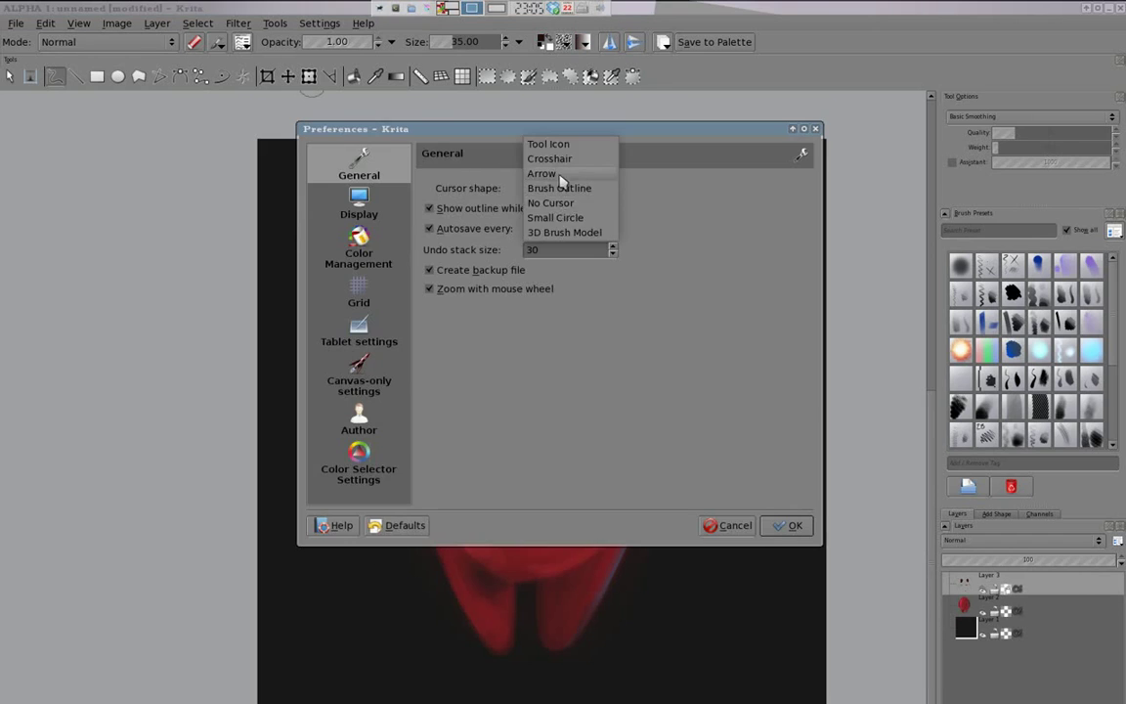
left_click(542, 173)
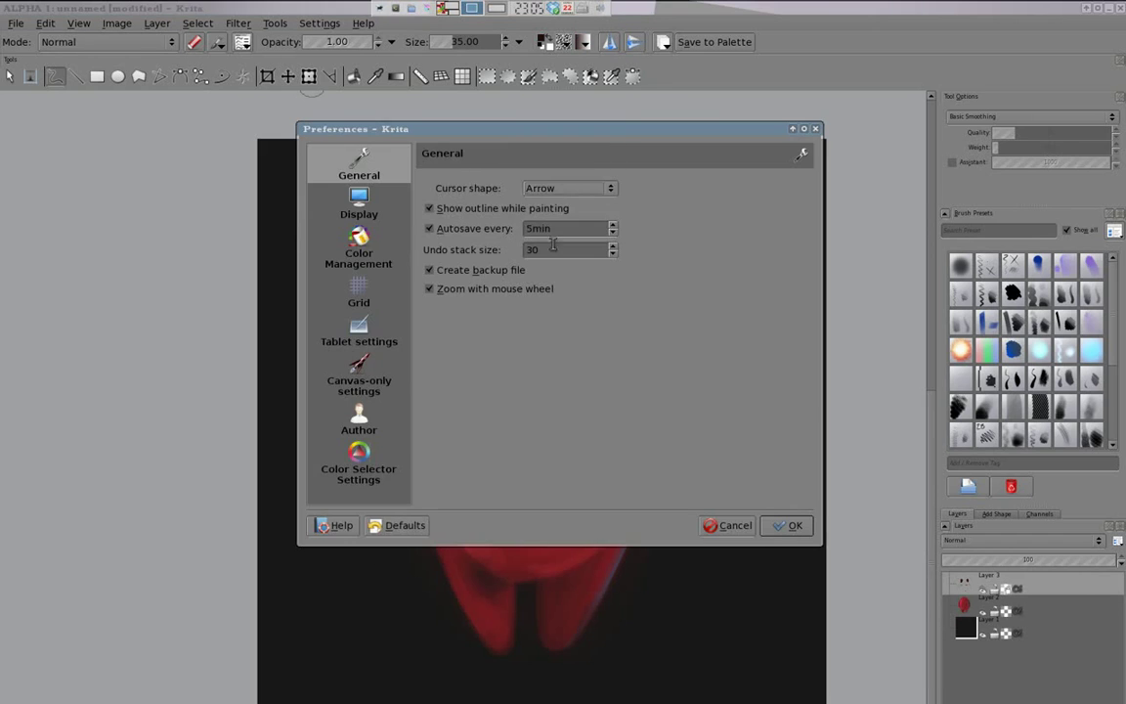
key("Return")
right_click(590, 352)
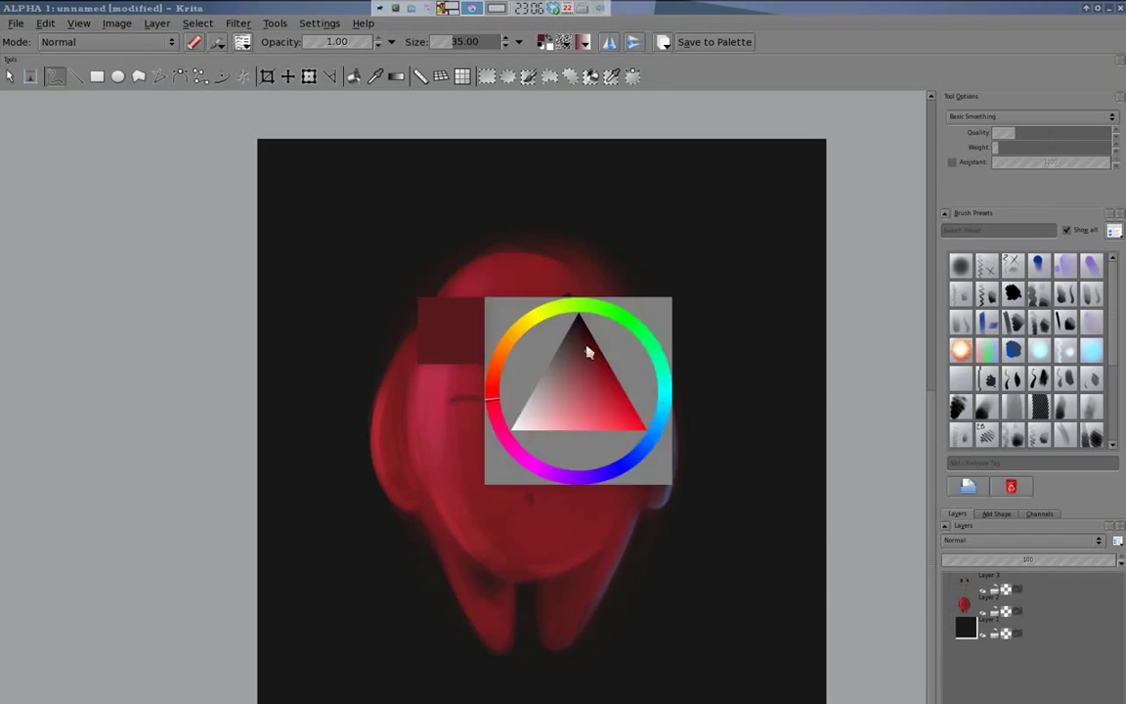
left_click(544, 293)
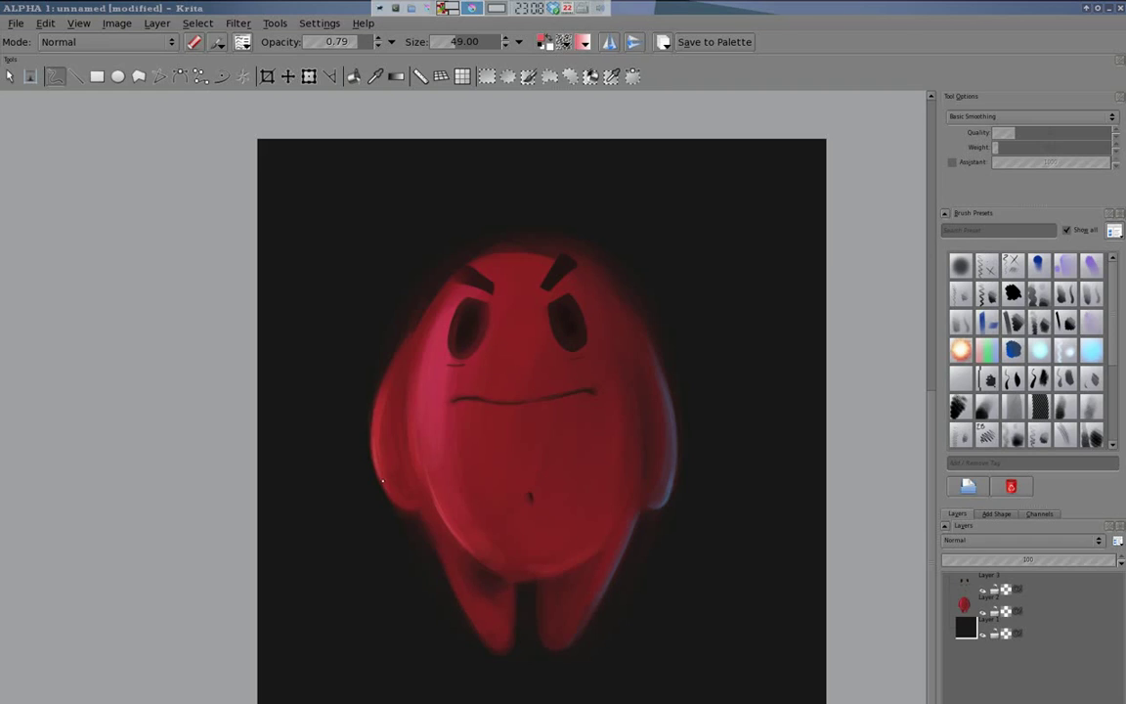
Step: Brighten the body's left edge with a smaller, fully opaque brush
left_click_drag(593, 591, 628, 542)
key("shift+i")
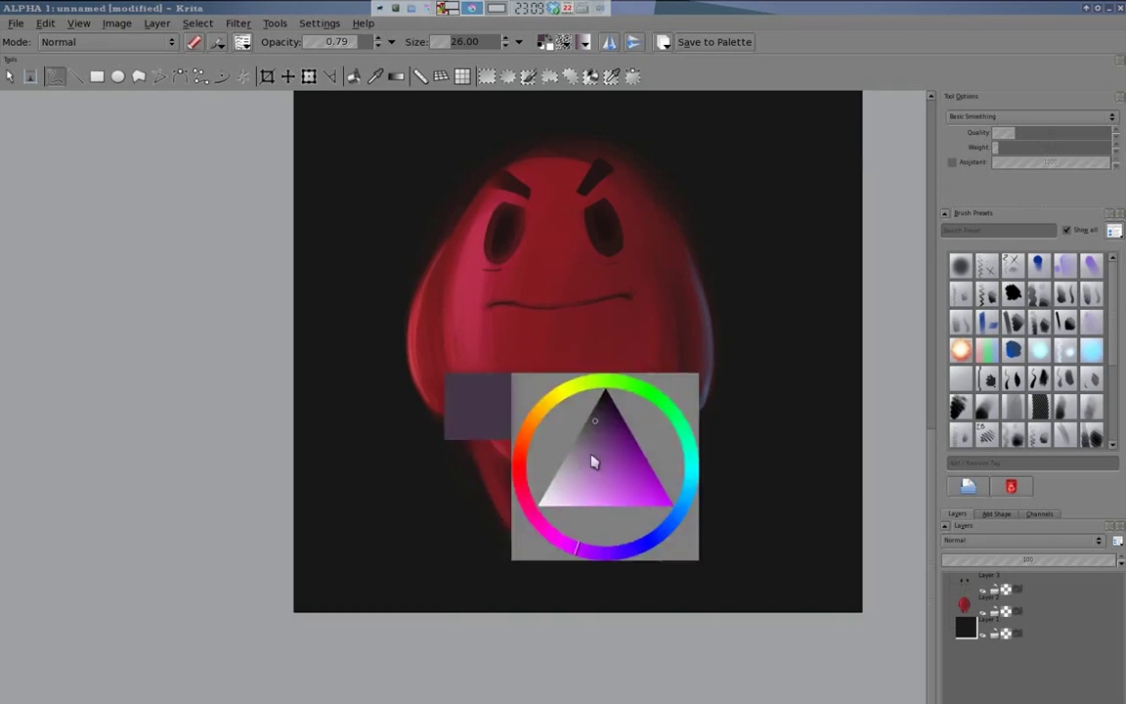
left_click_drag(663, 395, 612, 442)
right_click(460, 509)
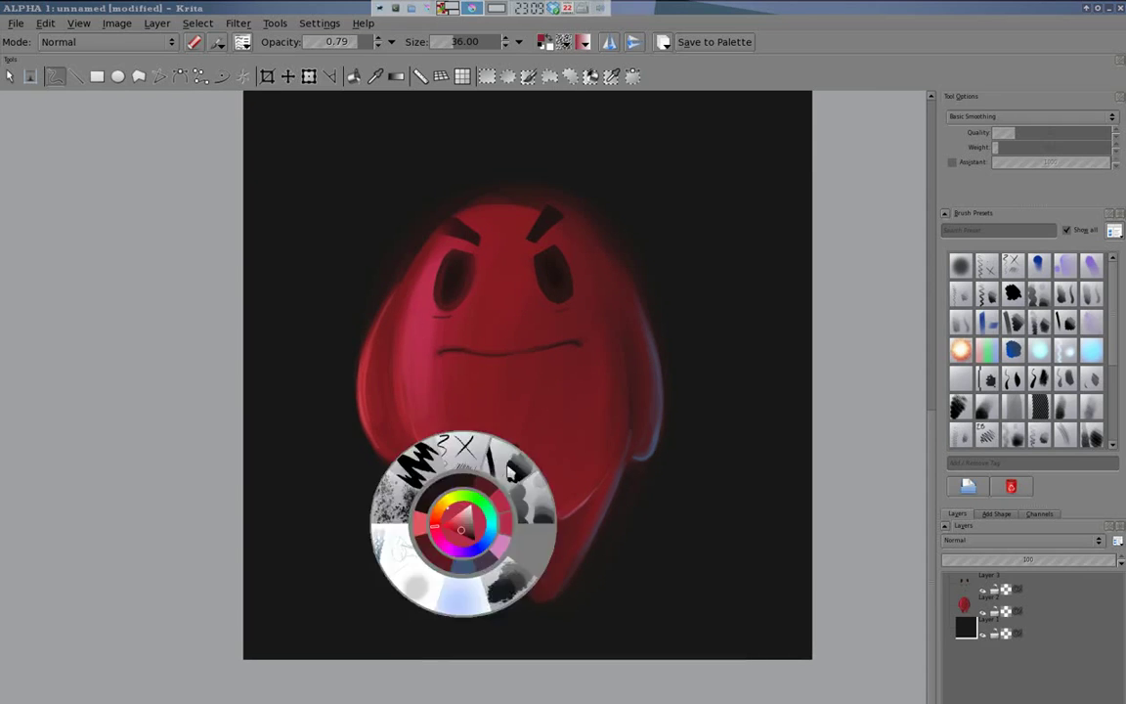
left_click(410, 440)
key("bracketleft")
key("bracketleft")
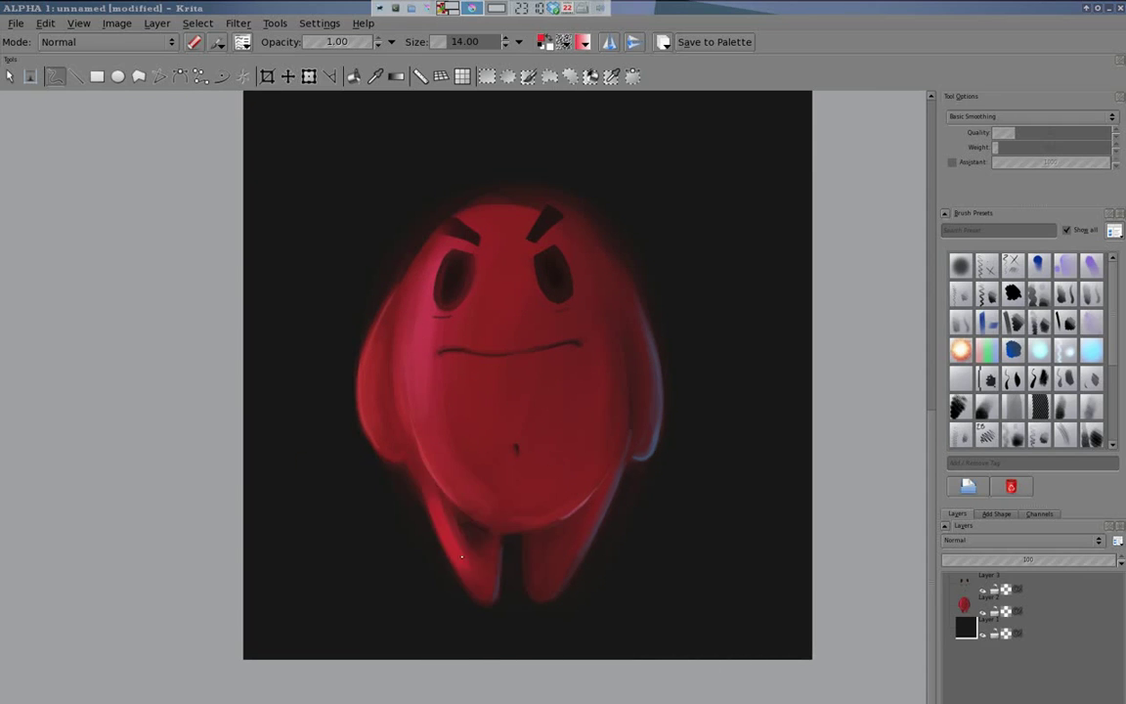
left_click_drag(391, 294, 377, 420)
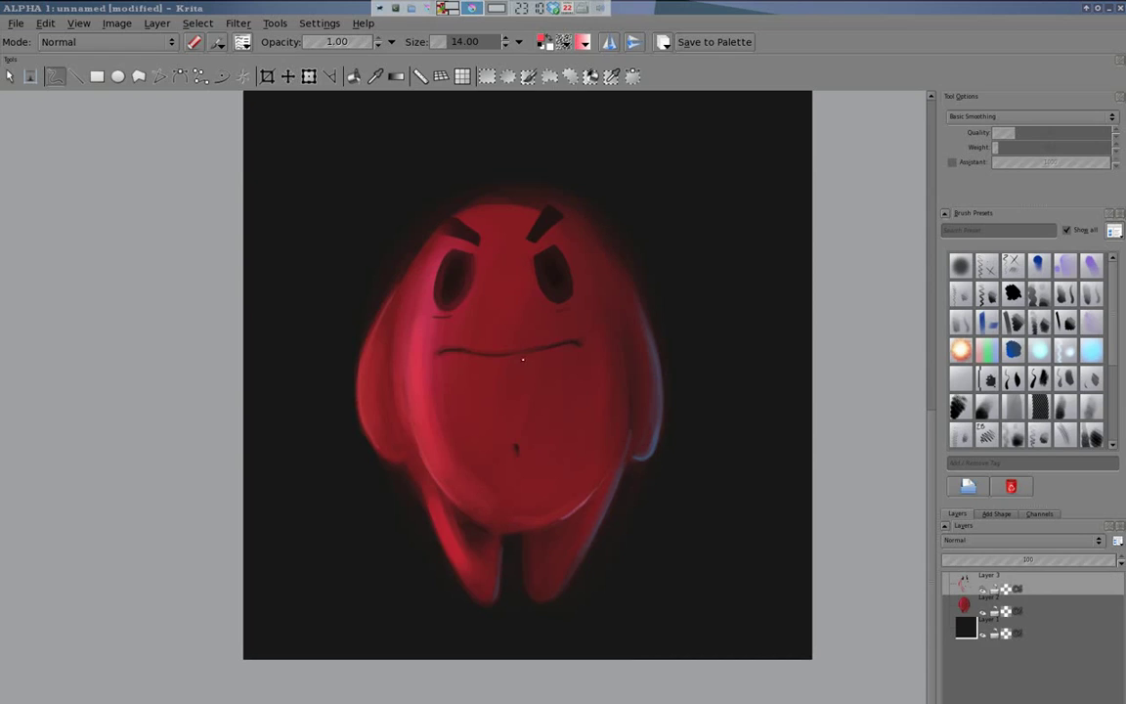
Step: Try a soft translucent brush, then settle on a bigger opaque brush
right_click(453, 503)
left_click(516, 440)
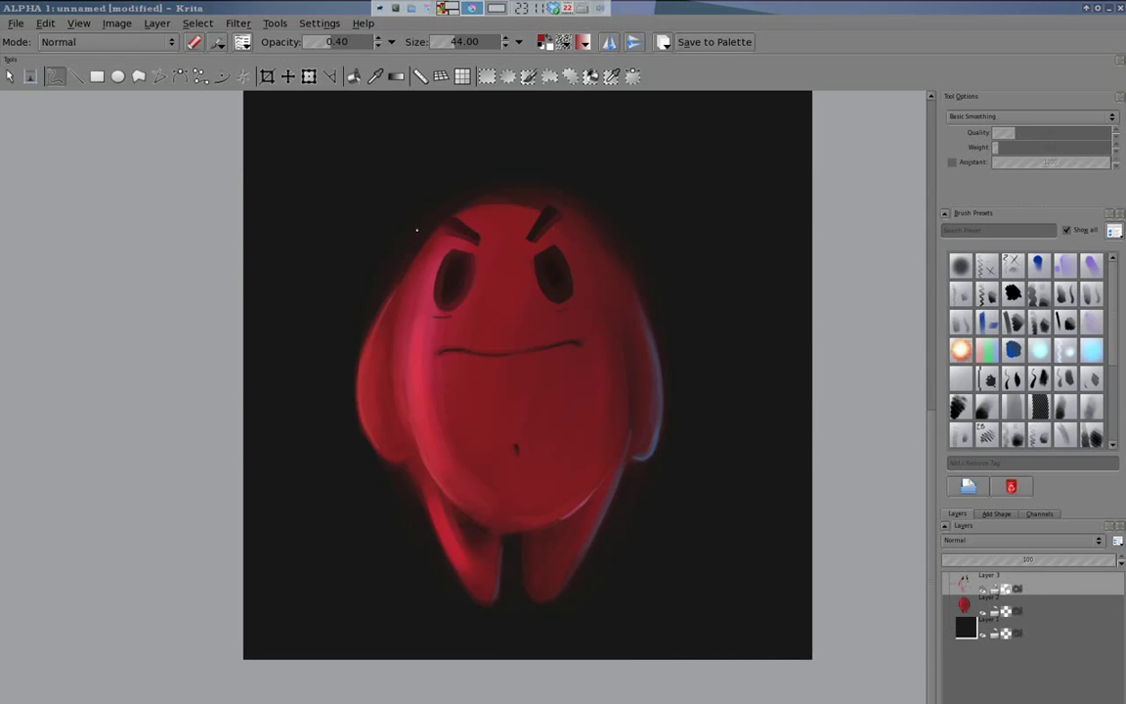
right_click(568, 295)
left_click(547, 314)
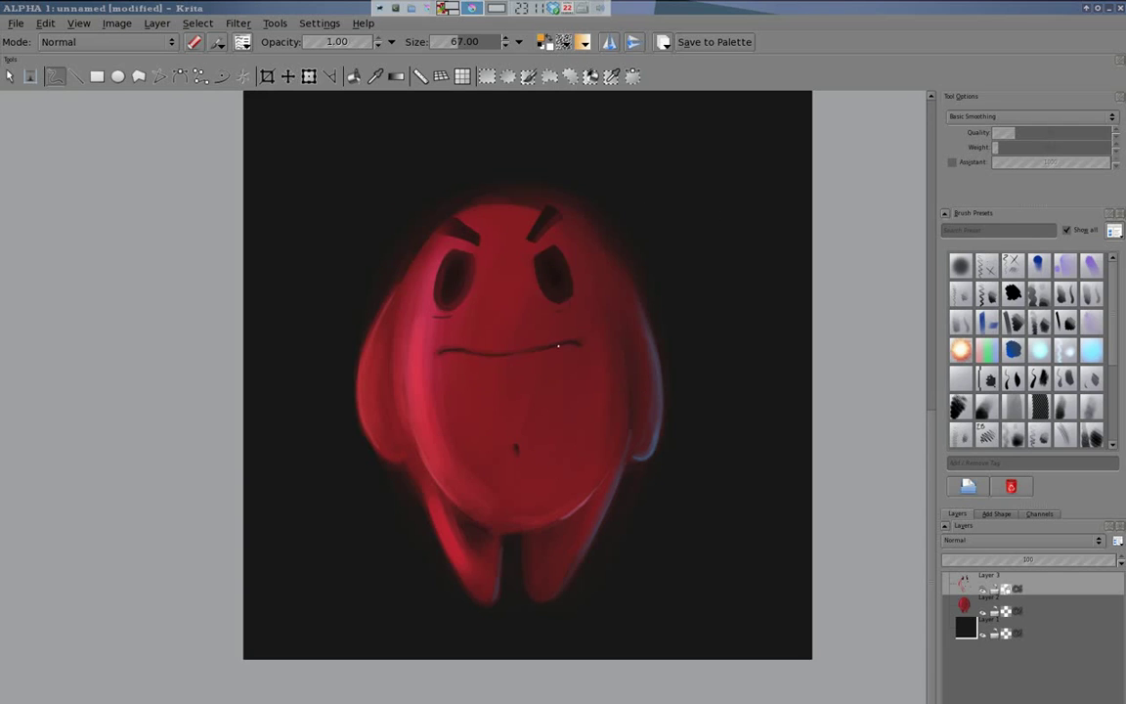
right_click(473, 508)
left_click(502, 420)
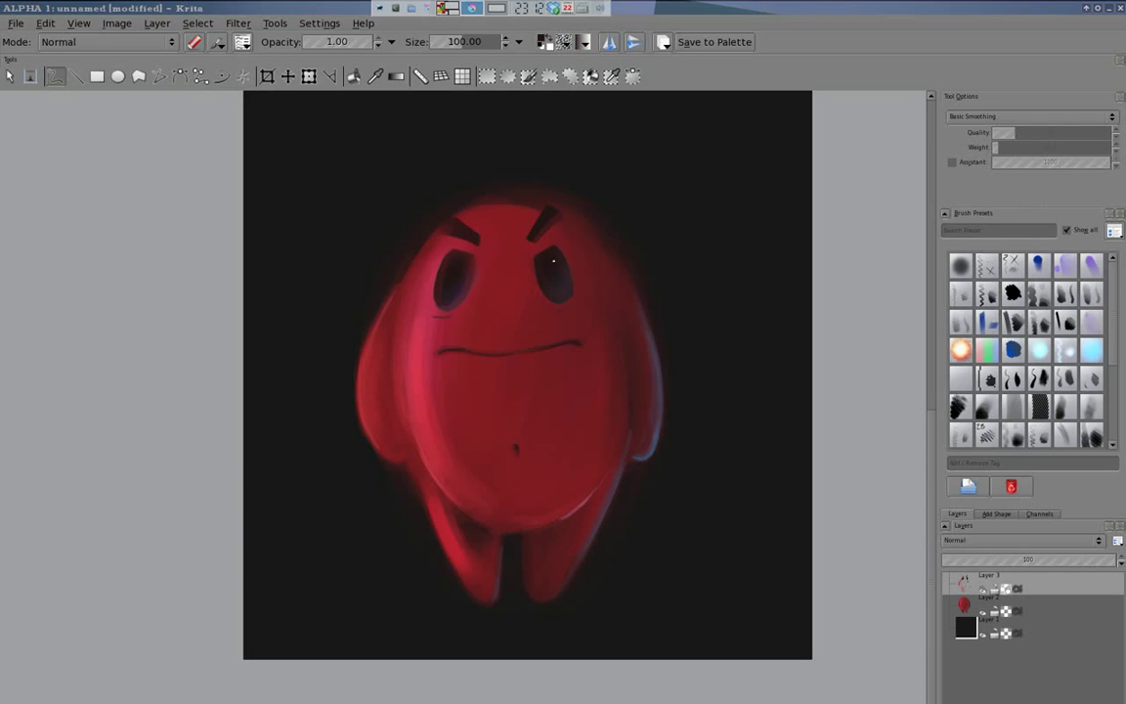
Step: Check the blending mode list and set the painting colour to yellow
left_click(108, 41)
key("Escape")
right_click(417, 471)
left_click(459, 420)
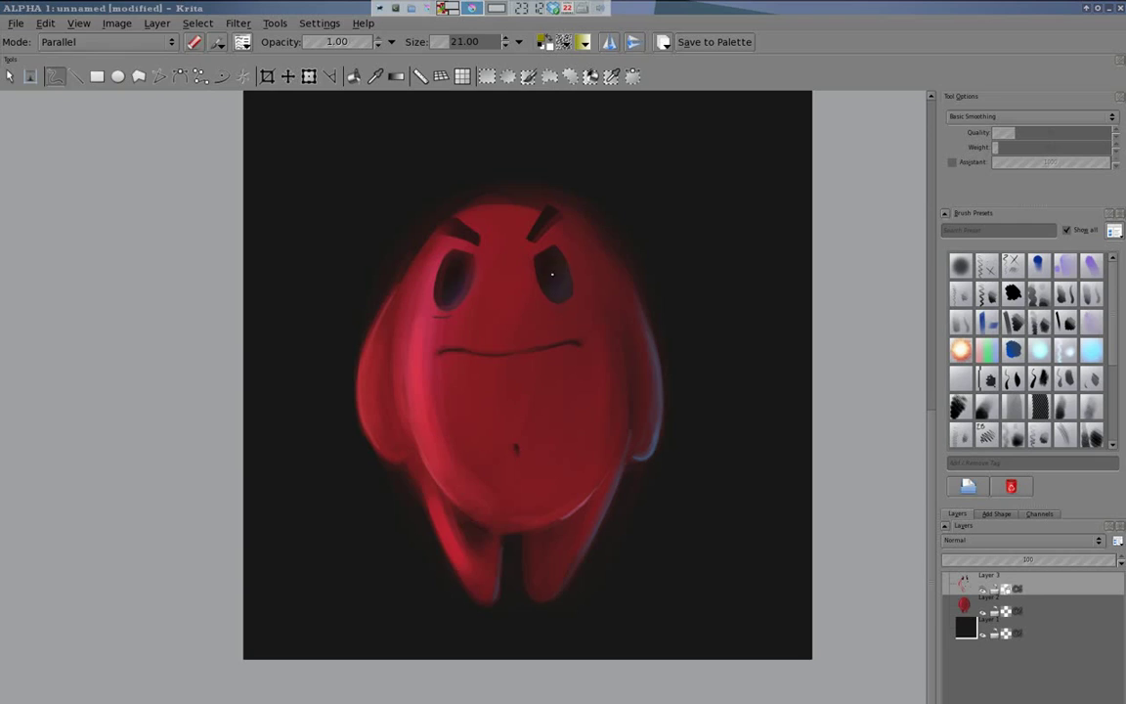
Step: Paint pink-red glints in the eyes with a Screen-blended brush
right_click(470, 281)
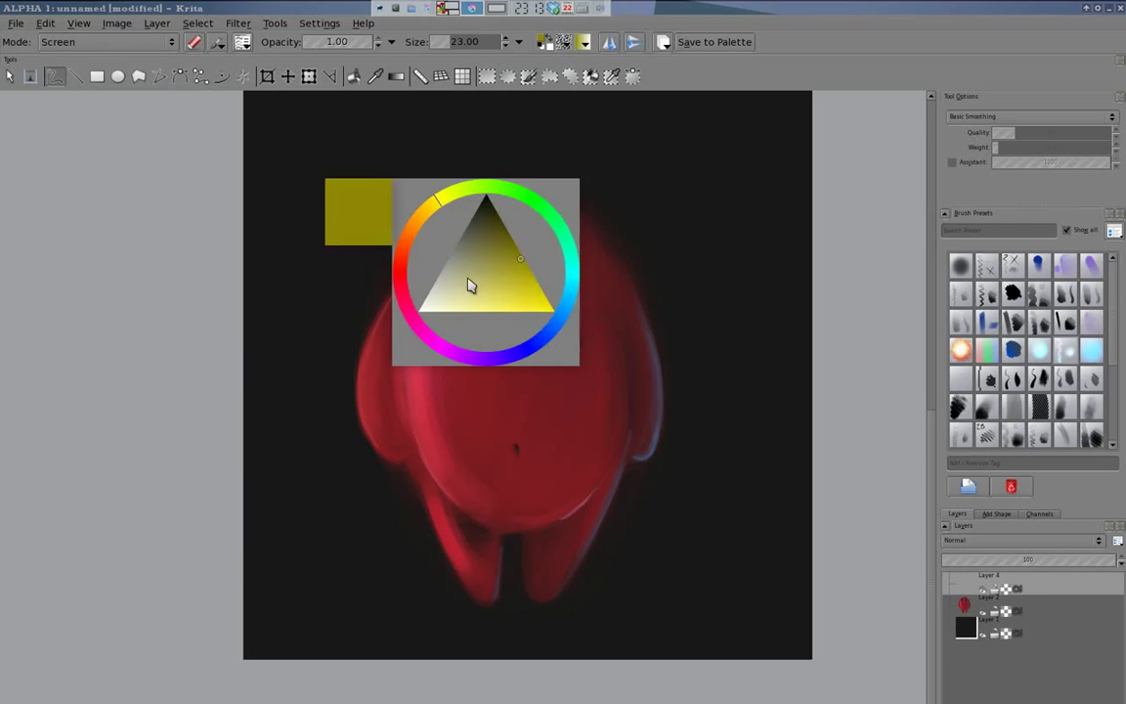
left_click(470, 282)
key("F5")
key("Escape")
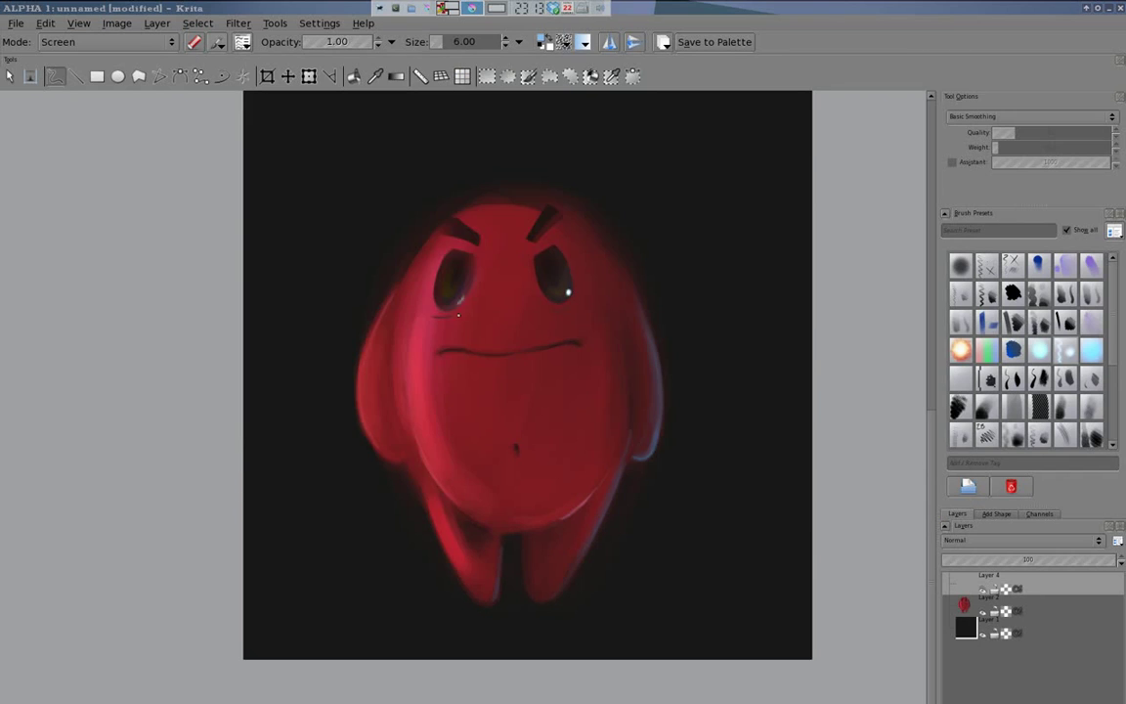
right_click(446, 270)
left_click(493, 295)
left_click(542, 265)
Step: Switch to a large eraser and erase the glow along the top of the head
right_click(417, 471)
left_click(418, 471)
right_click(418, 472)
key("e")
left_click(391, 430)
key("Page_Down")
left_click_drag(415, 183, 589, 225)
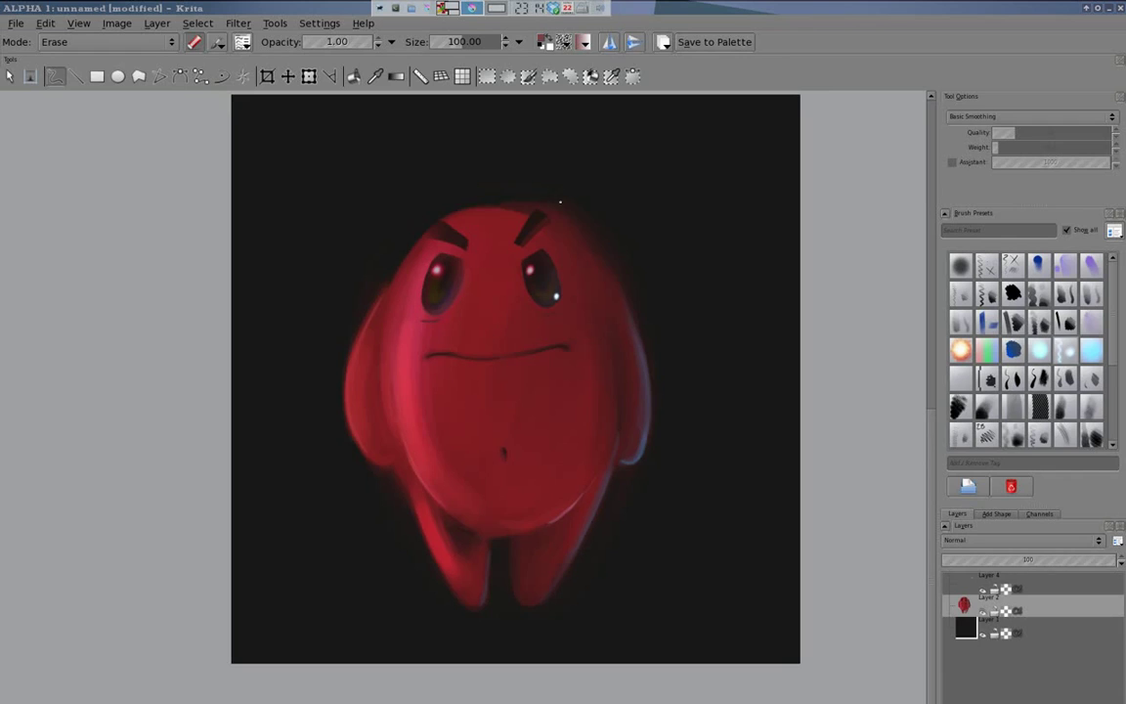
Step: Merge away the empty Layer 4 and choose a different brush preset
left_click(988, 582)
key("ctrl+e")
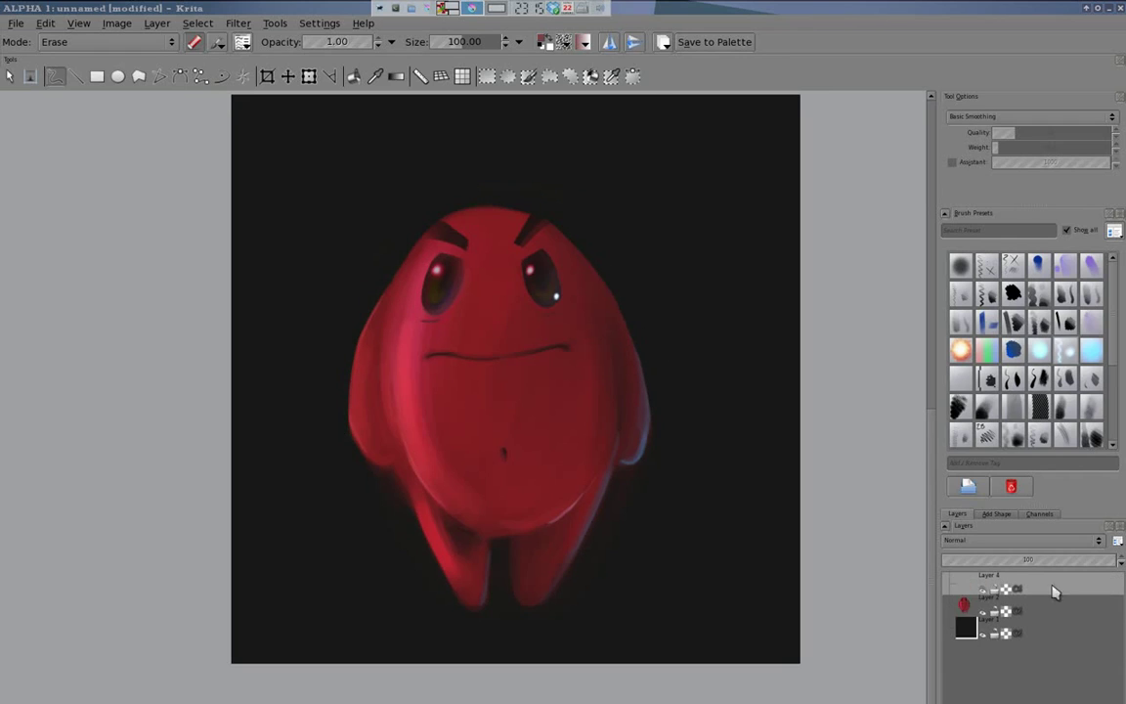
scroll(1075, 352, "down", 5)
left_click(1066, 352)
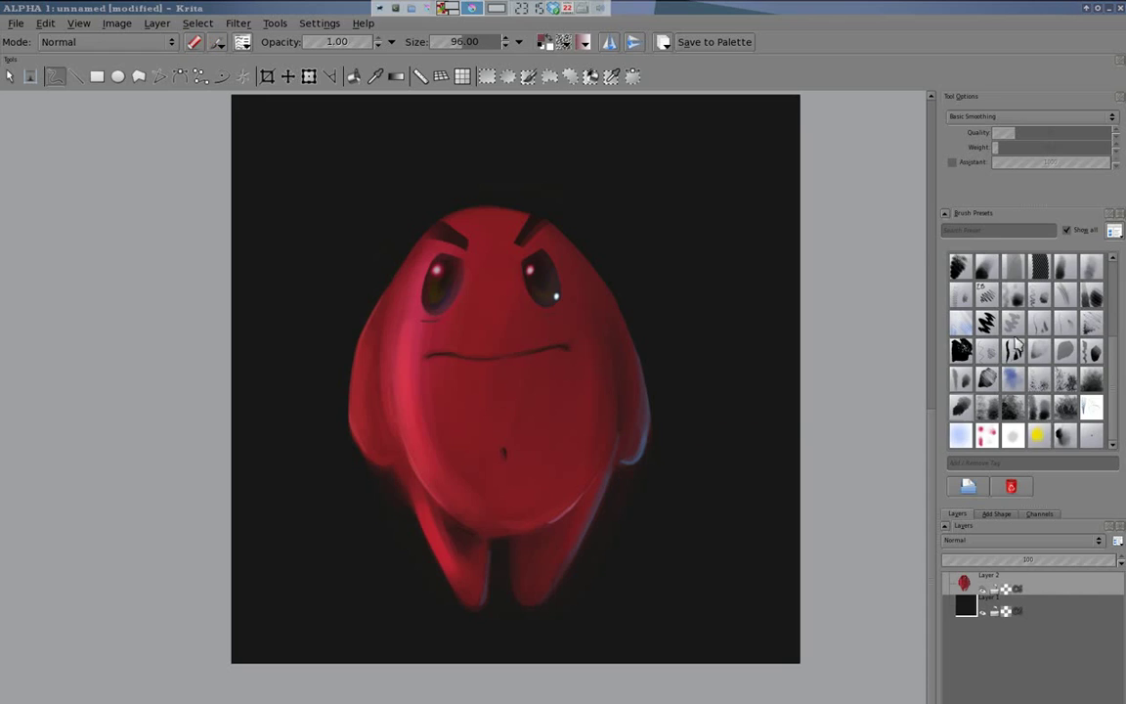
scroll(1017, 342, "up", 3)
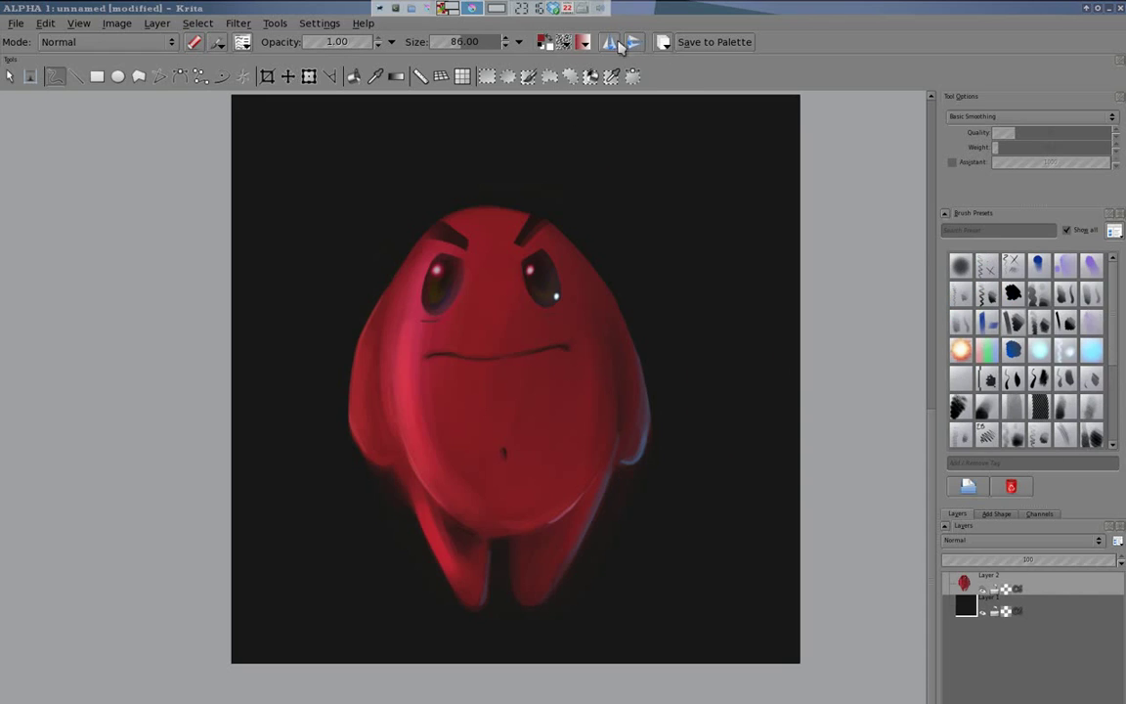
Step: Paint wavy red antlers above the head and erode them into jagged branches
left_click_drag(421, 235, 332, 181)
key("ctrl+z")
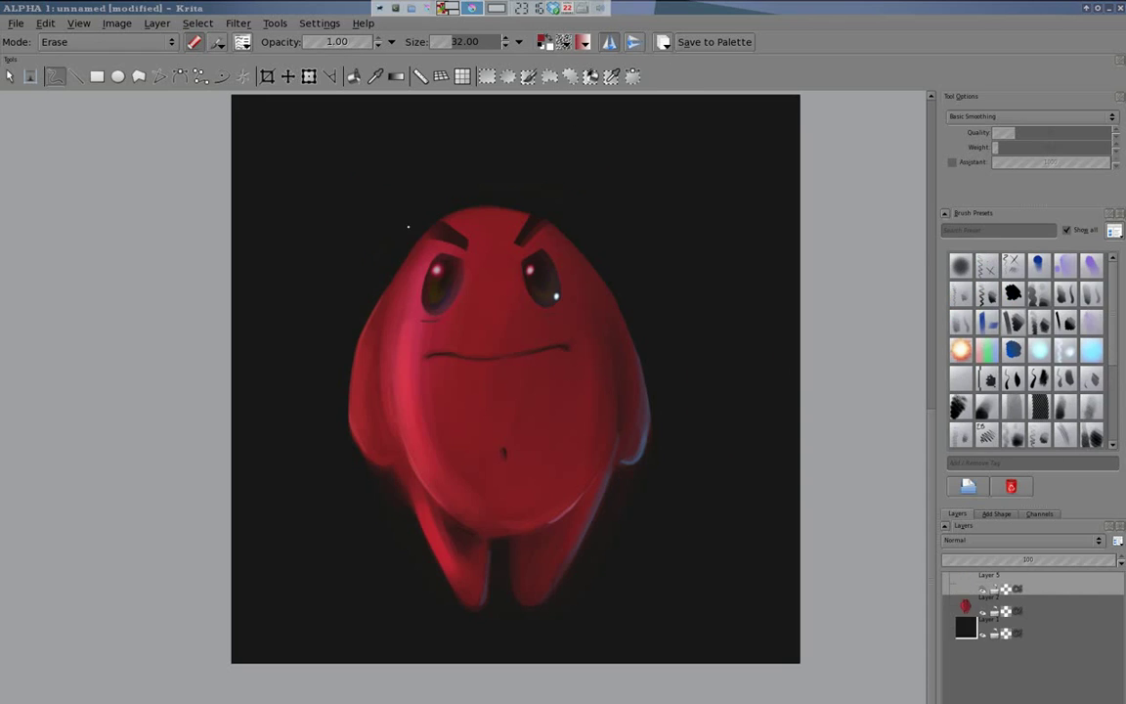
mouse_move(425, 235)
left_mouse_down()
mouse_move(326, 174)
mouse_move(377, 208)
left_mouse_up()
key("e")
left_click_drag(279, 176, 293, 135)
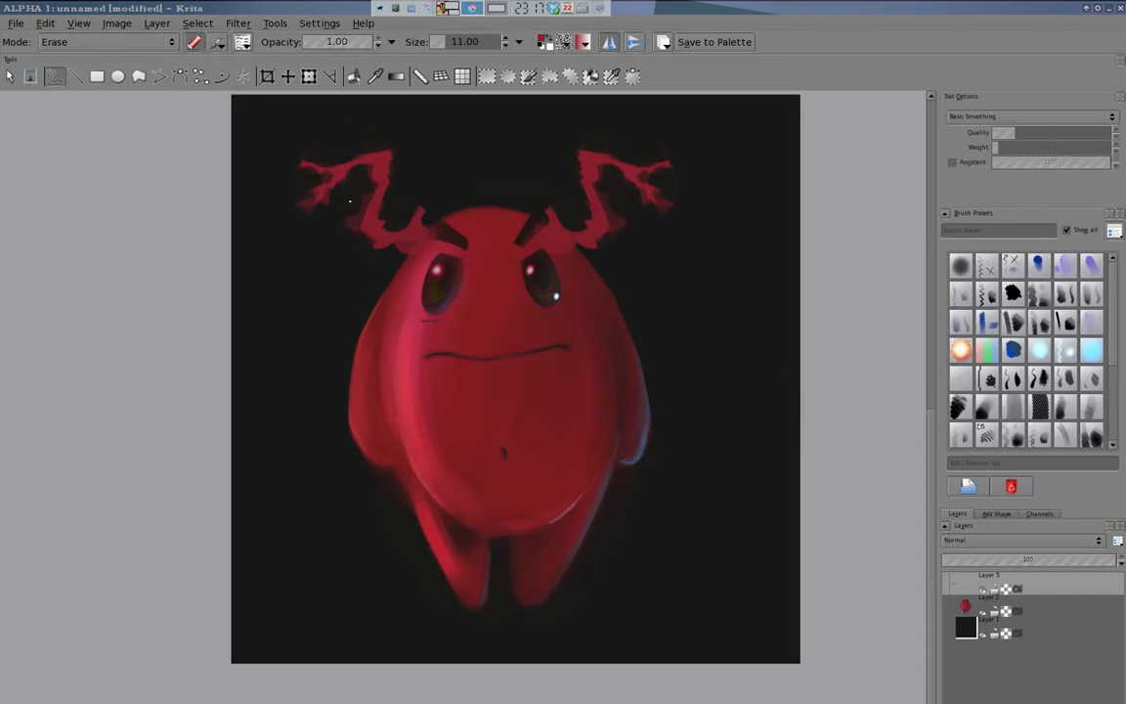
left_click_drag(478, 245, 488, 246)
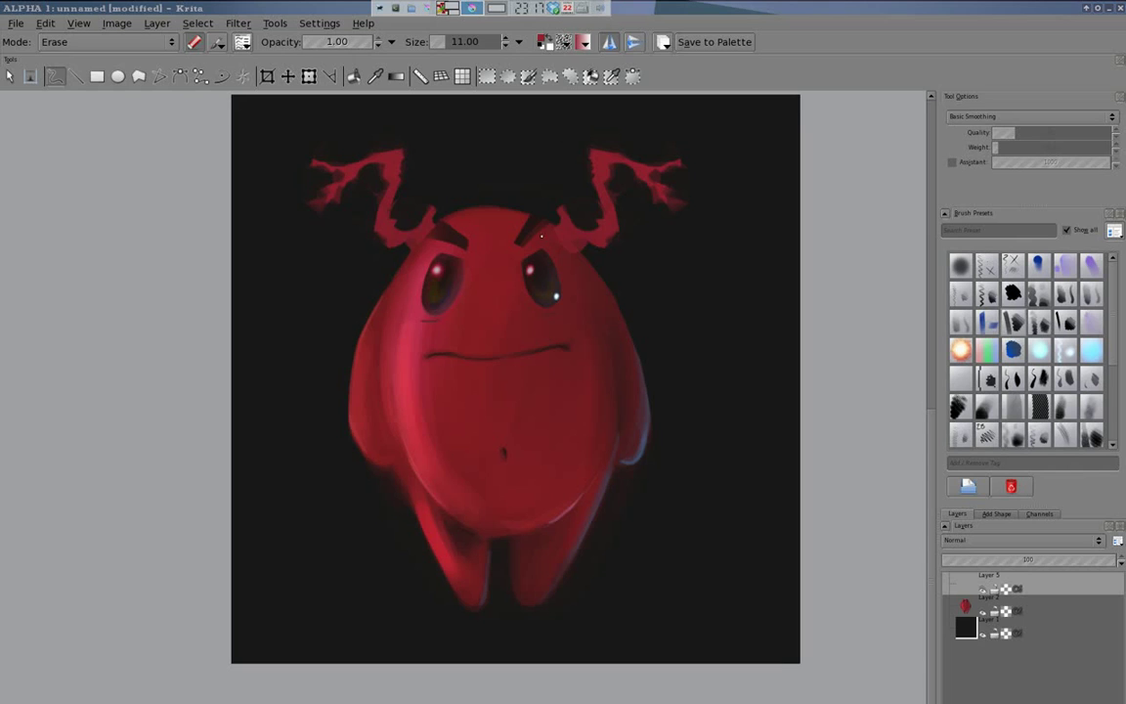
Step: Paint a dark red glow around the body and a pale grey cloud below the feet
right_click(476, 520)
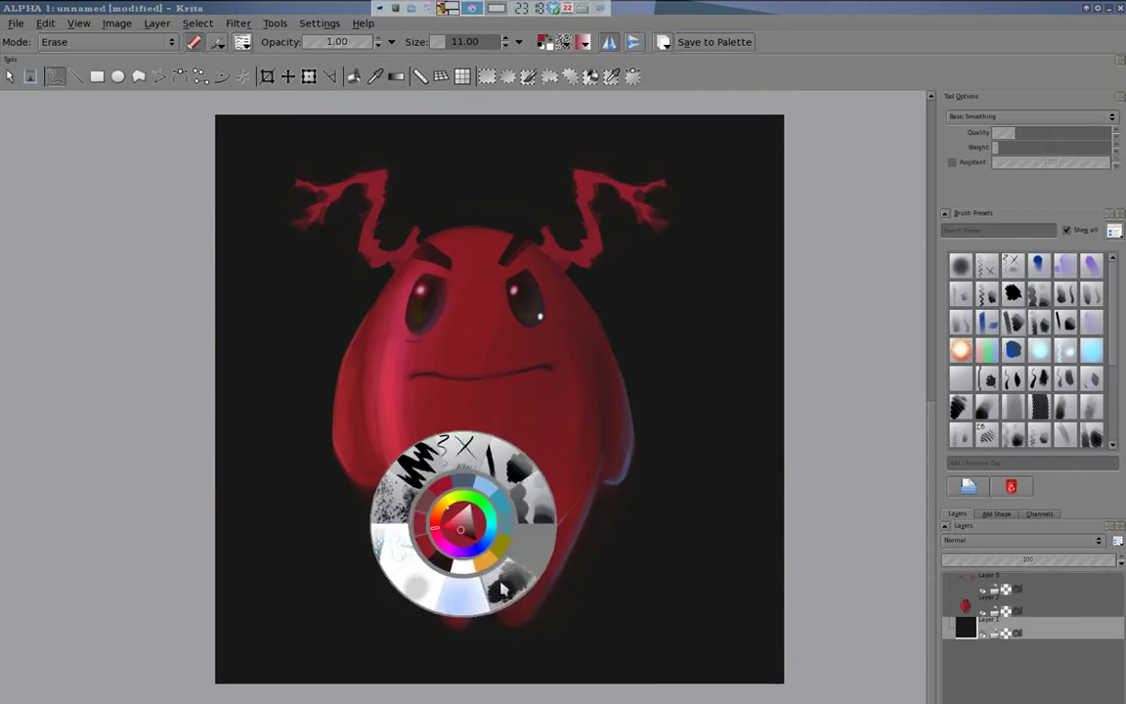
left_click(421, 460)
left_click_drag(645, 548, 378, 608)
right_click(558, 554)
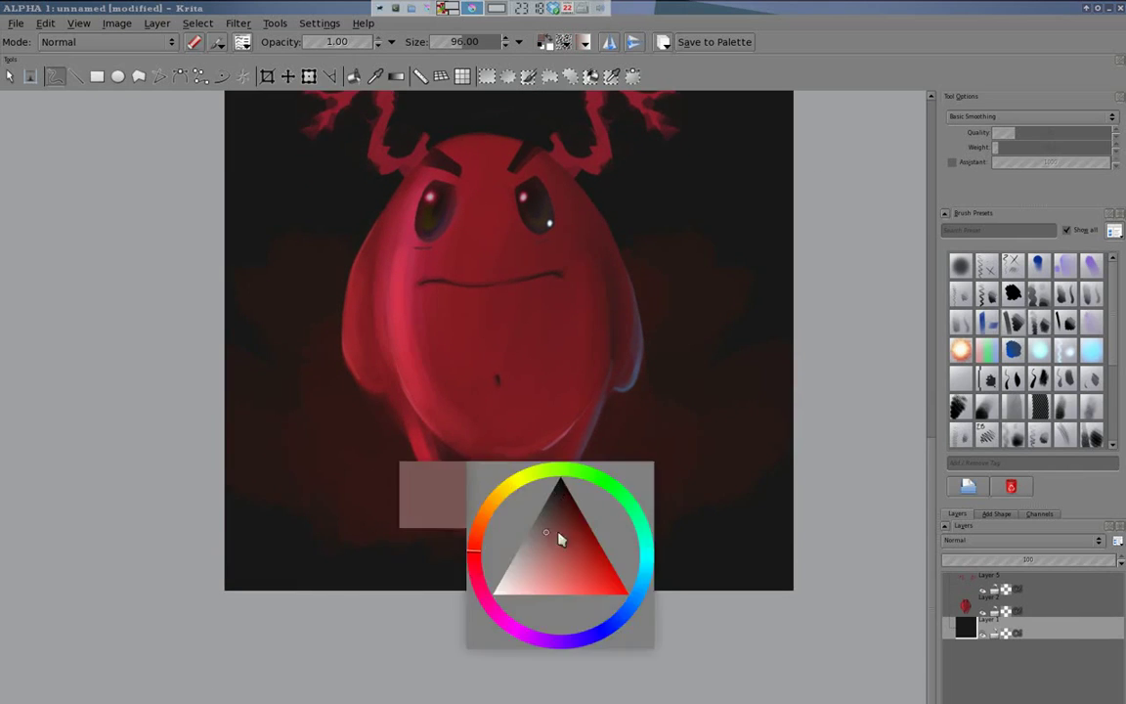
left_click(558, 466)
left_click_drag(372, 548, 508, 533)
left_click_drag(410, 533, 616, 548)
left_click_drag(440, 498, 508, 539)
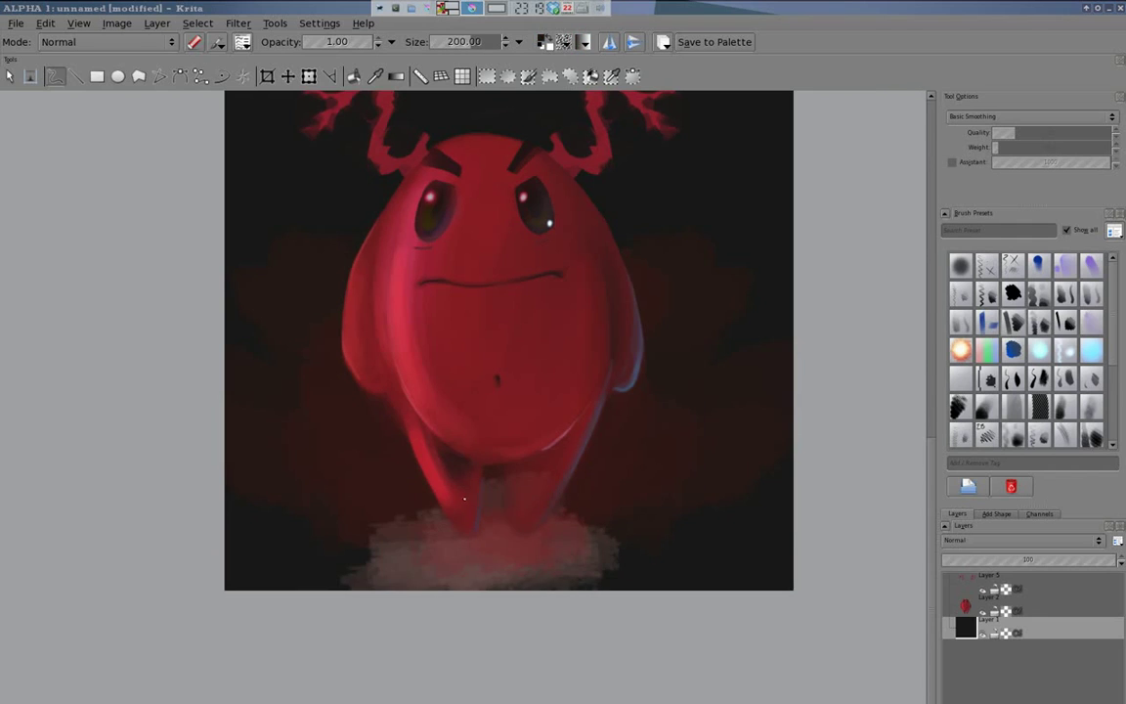
key("F5")
key("F5")
Step: Turn the background dark grey and paint a dark shadow under the feet
key("shift+i")
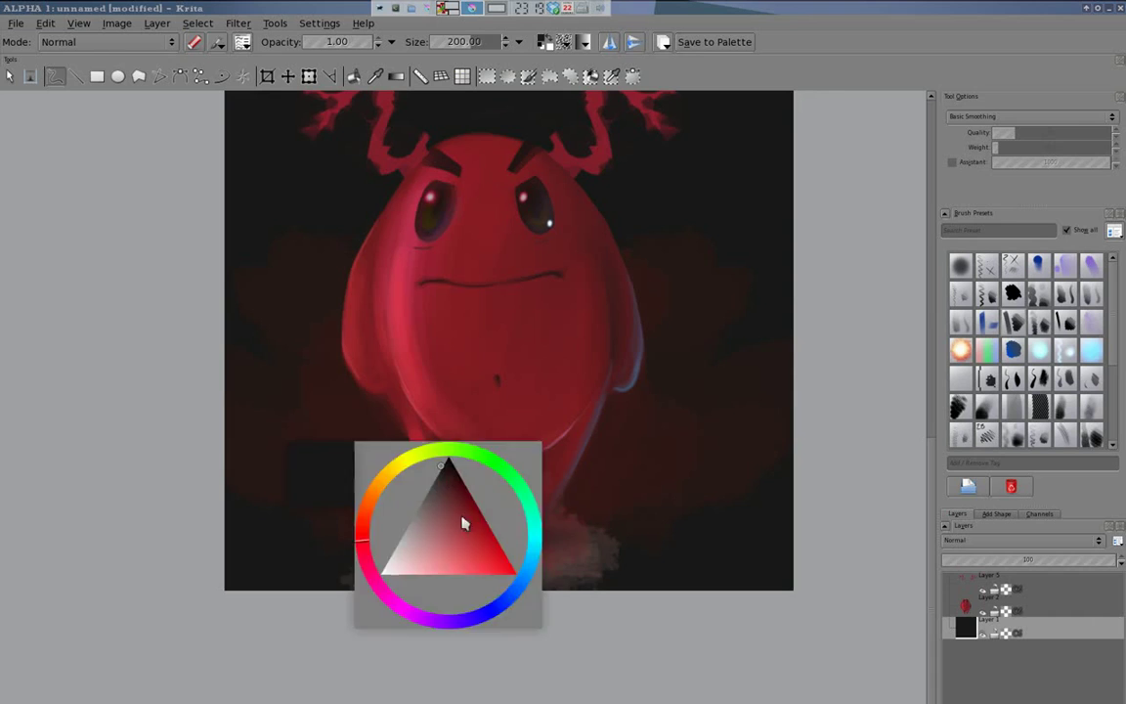
left_click(464, 523)
left_click_drag(335, 608, 585, 559)
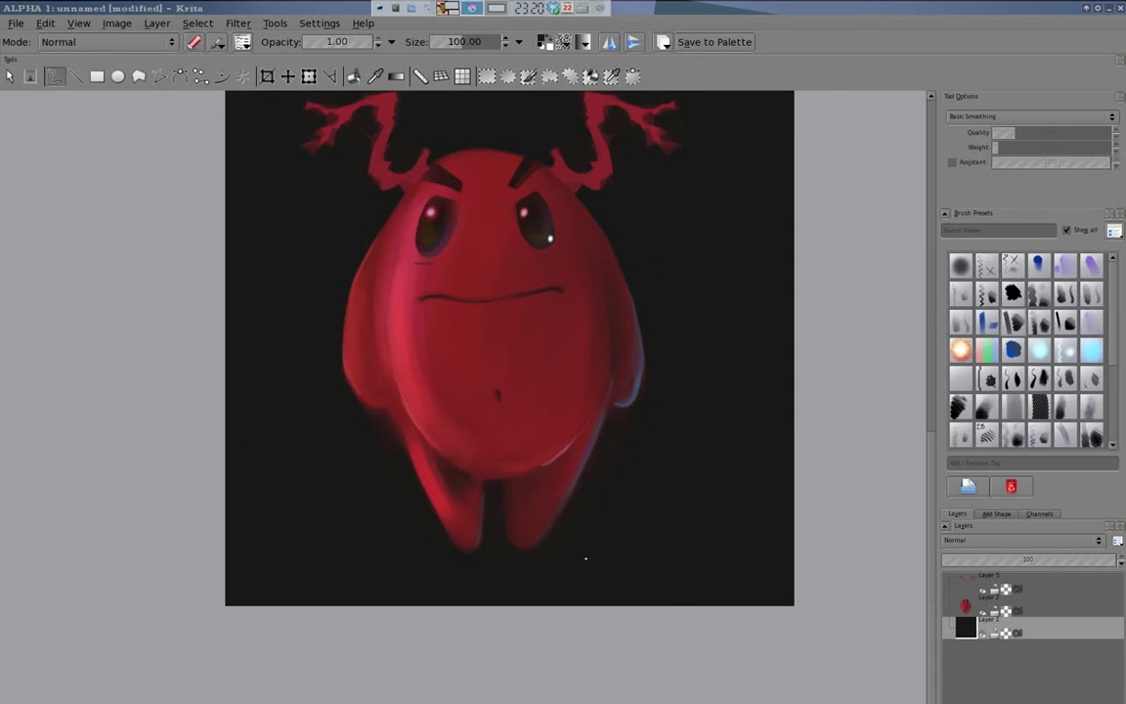
key("ctrl+z")
mouse_move(391, 497)
left_mouse_down()
mouse_move(519, 501)
mouse_move(482, 631)
left_mouse_up()
Step: Add light pink antler highlights and save the painting as avatar_002.kra
right_click(459, 515)
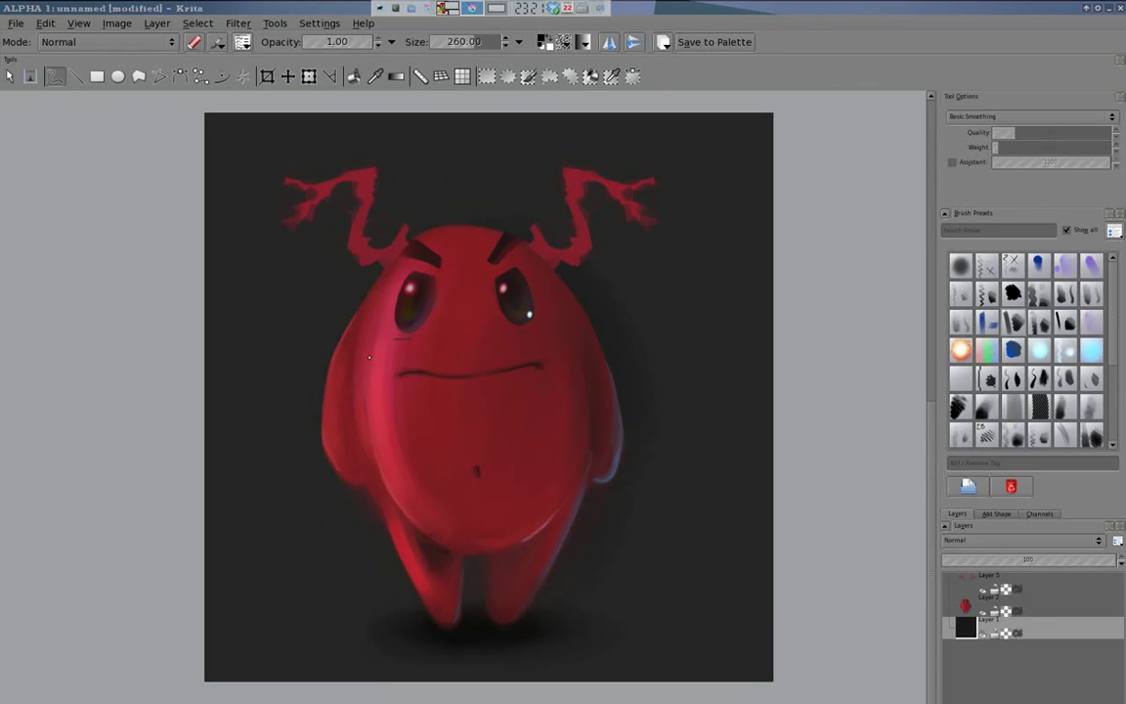
right_click(594, 256)
left_click(536, 227)
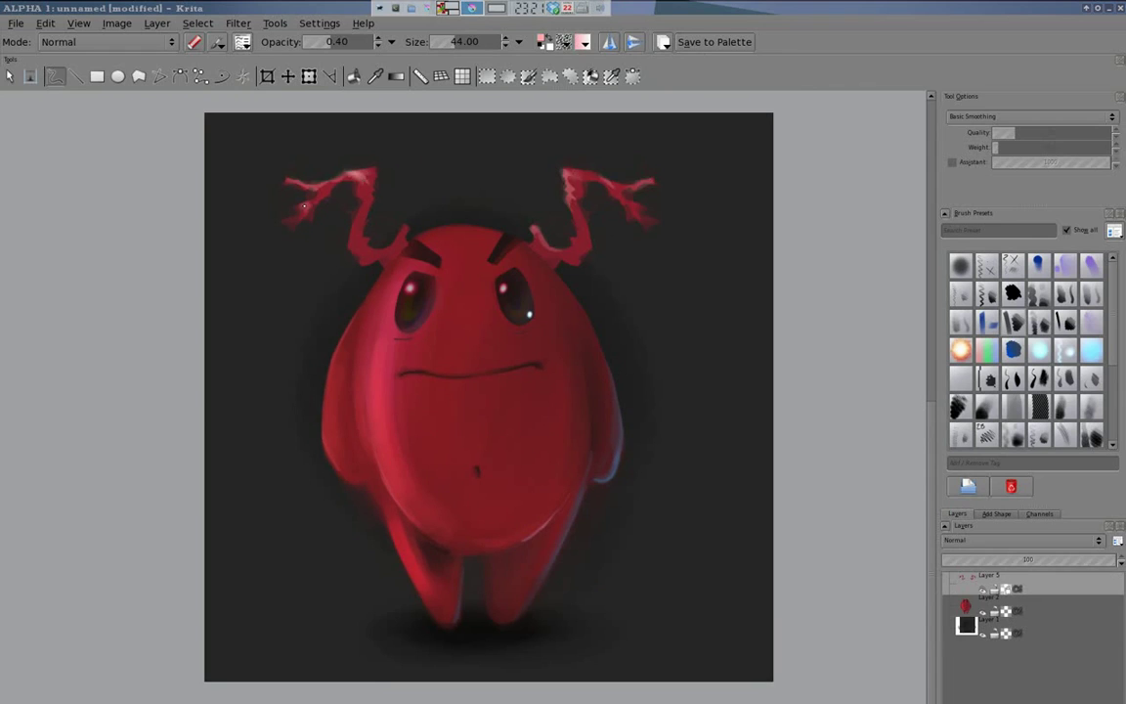
right_click(575, 228)
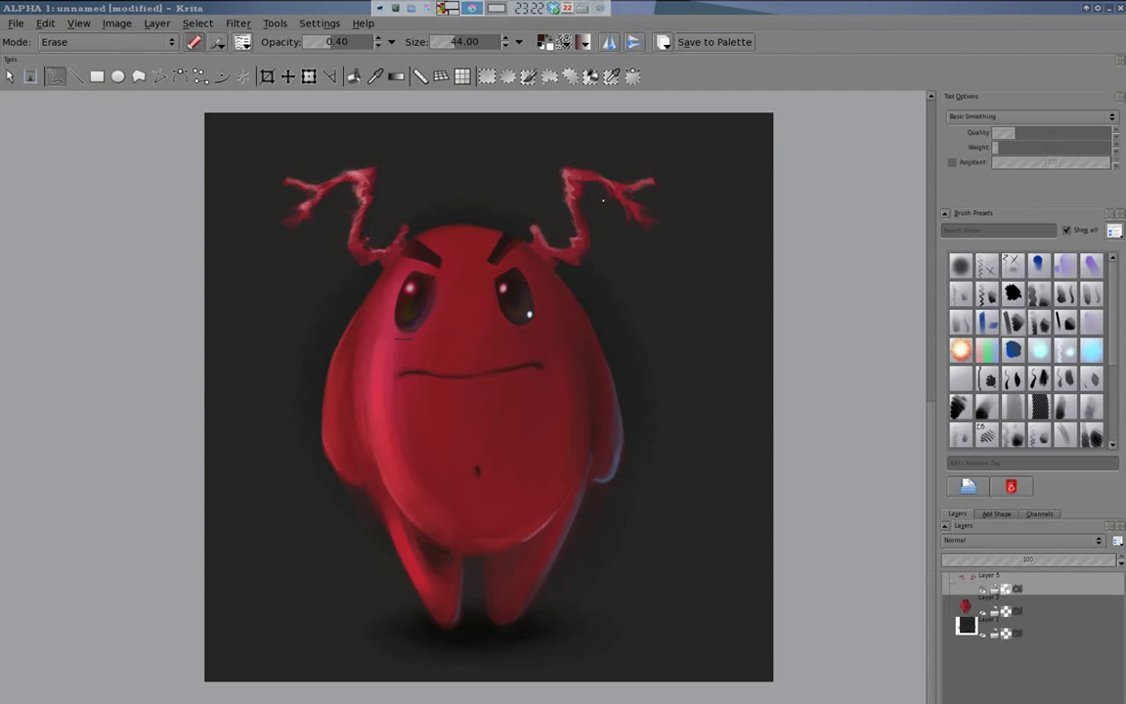
key("minus")
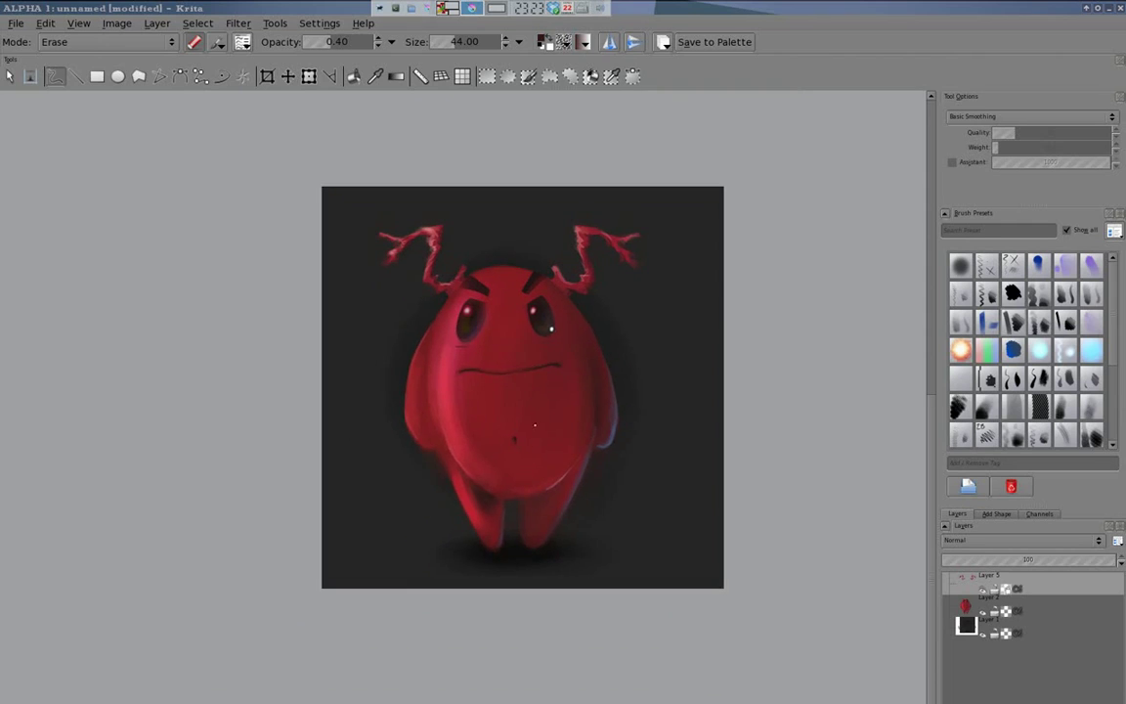
key("ctrl+s")
key("Return")
Step: Paint blue and light-blue glowing smoke right of the creature with the FX_glow_screen brush
left_click(1073, 366)
left_click(217, 41)
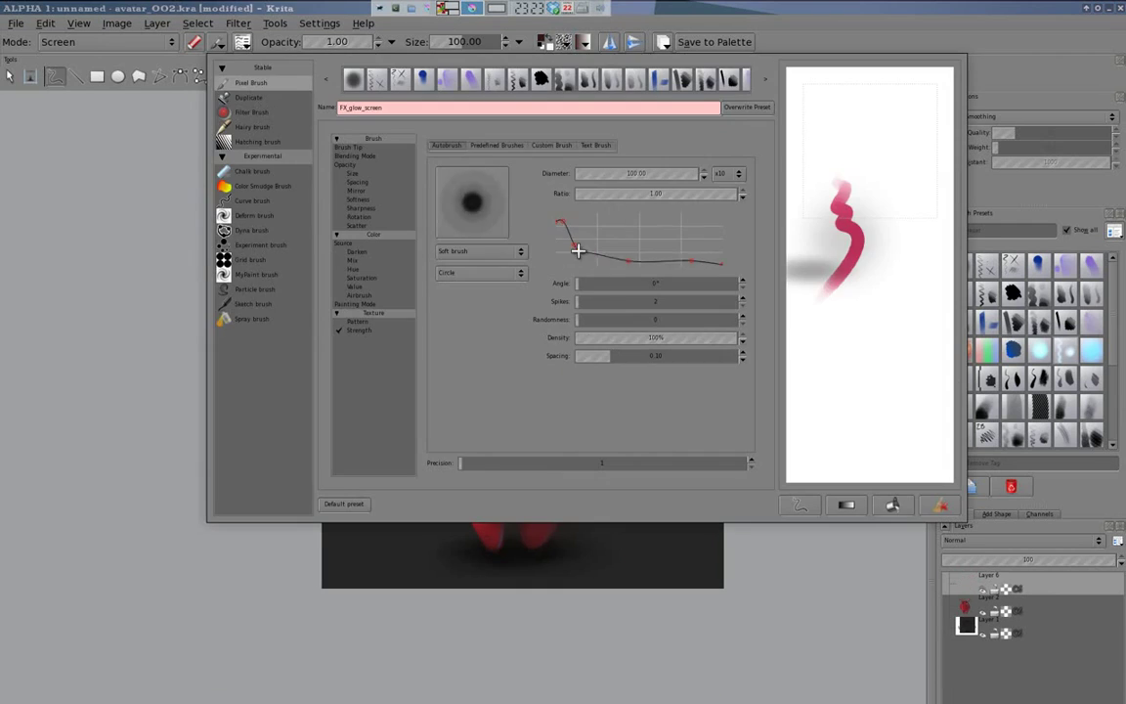
left_click(217, 41)
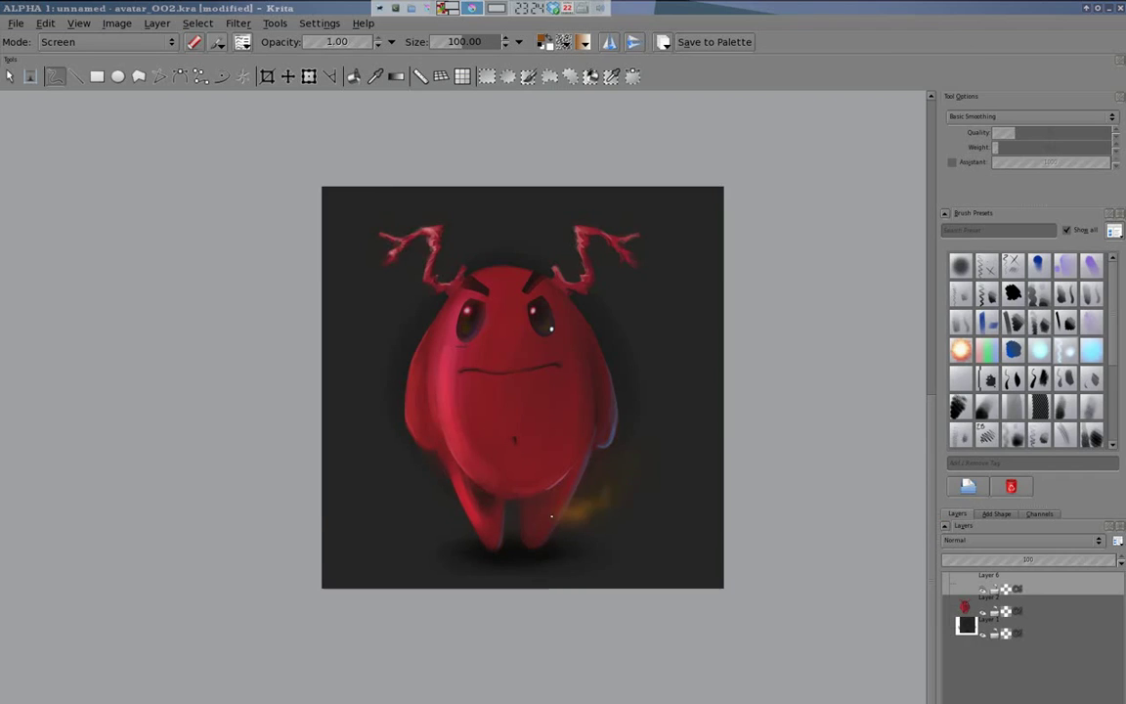
key("shift+i")
left_click(696, 379)
mouse_move(611, 537)
left_mouse_down()
mouse_move(630, 460)
mouse_move(675, 377)
left_mouse_up()
key("shift+i")
left_click(577, 528)
left_click_drag(606, 460, 678, 500)
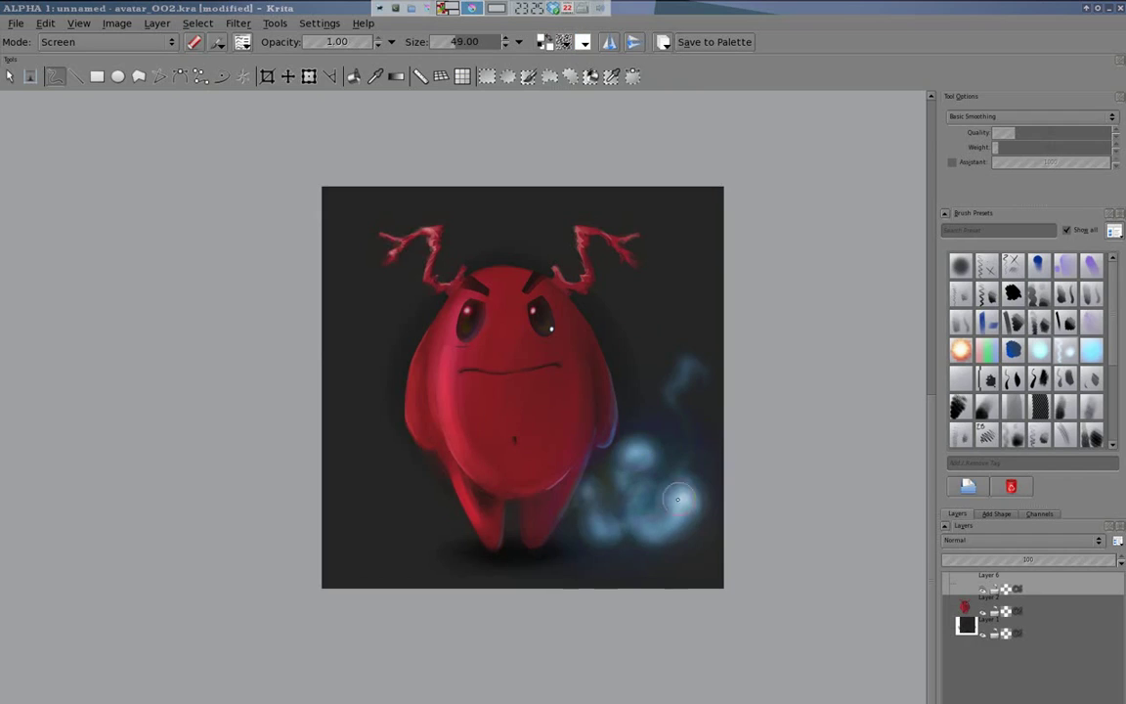
Step: Select Layer 2, choose the Hairy_thin_fat preset, and view its ink depletion settings
left_click(1044, 613)
scroll(1027, 352, "down", 3)
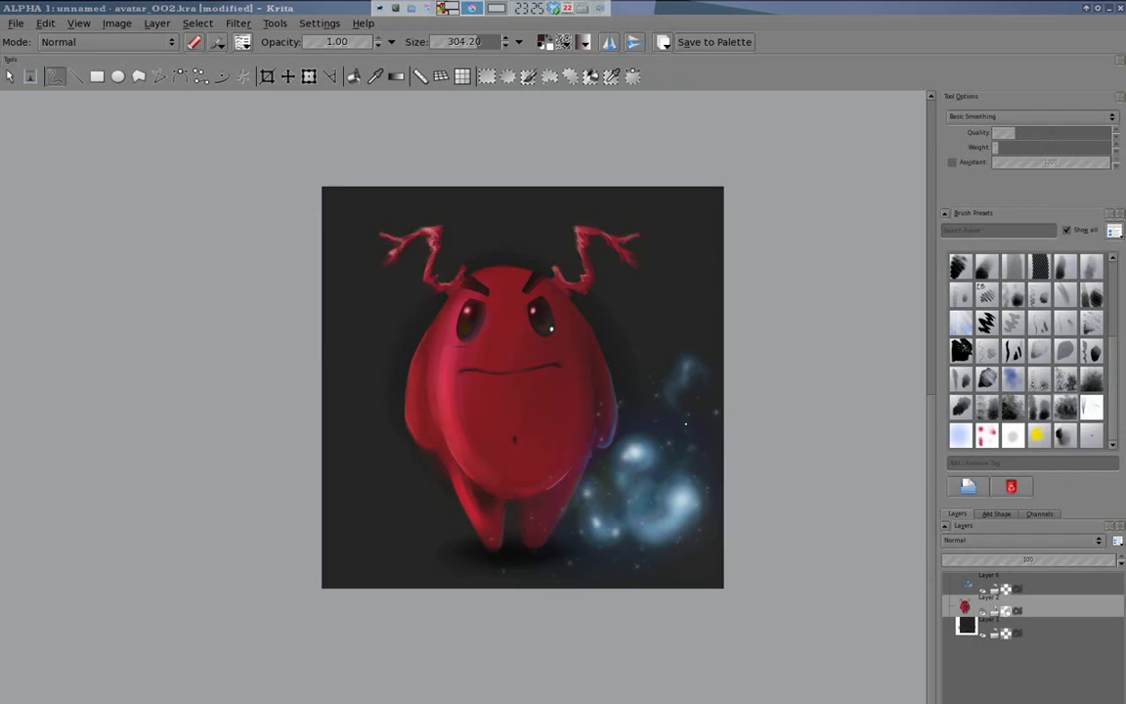
scroll(1027, 352, "up", 2)
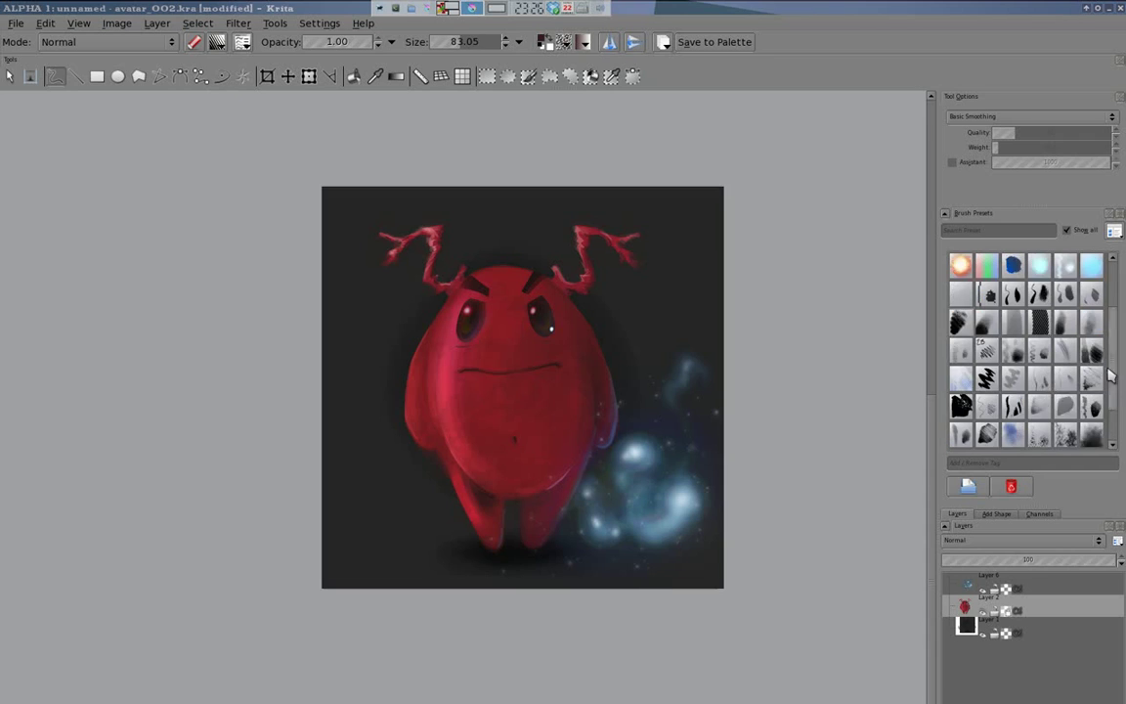
left_click(988, 293)
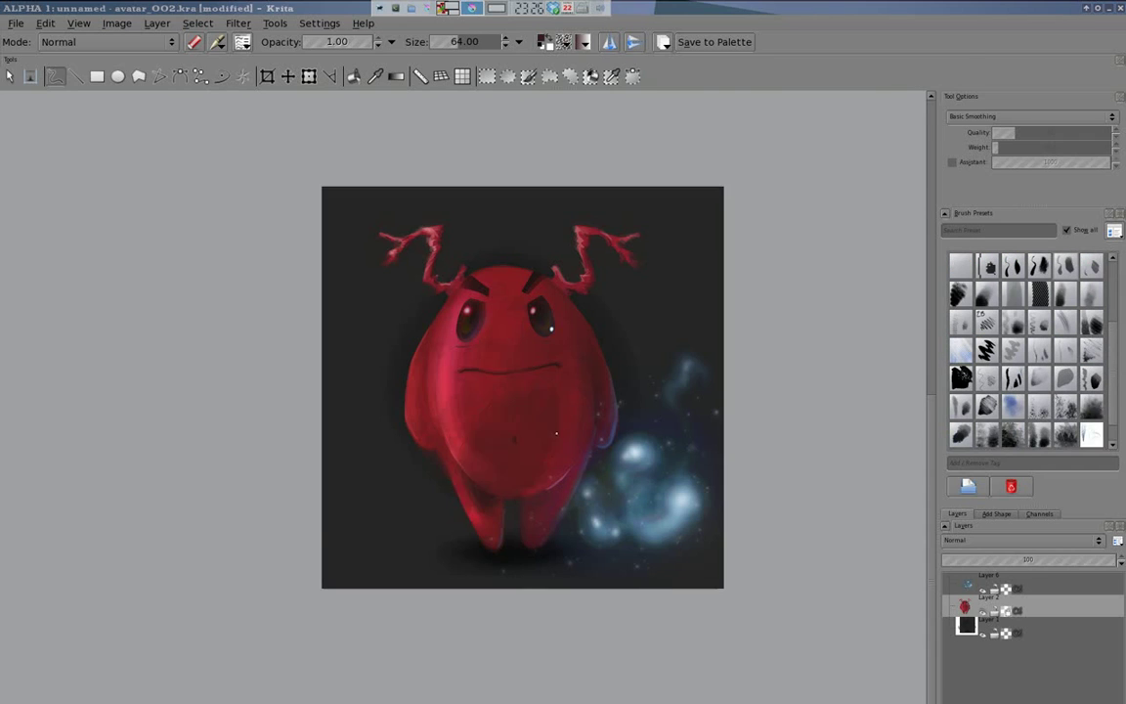
key("F5")
left_click(365, 208)
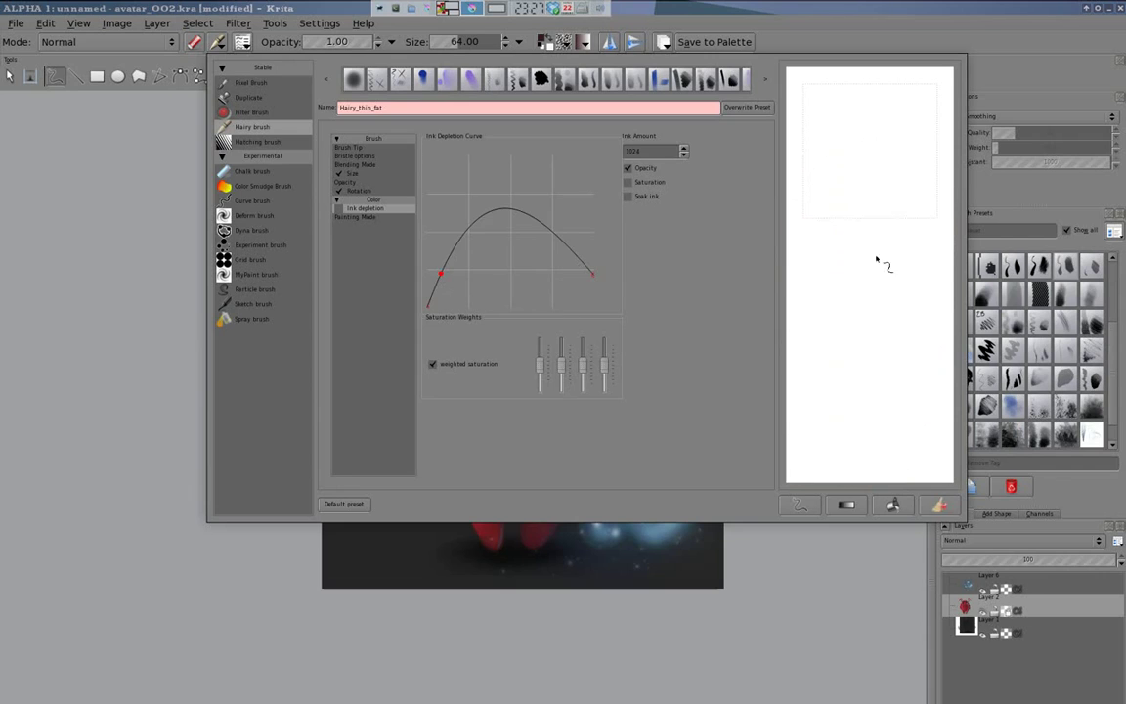
Step: Reshape the hairy brush's ink depletion curve and bristle options, testing on the scratchpad
left_click_drag(441, 274, 440, 149)
left_click_drag(510, 186, 511, 209)
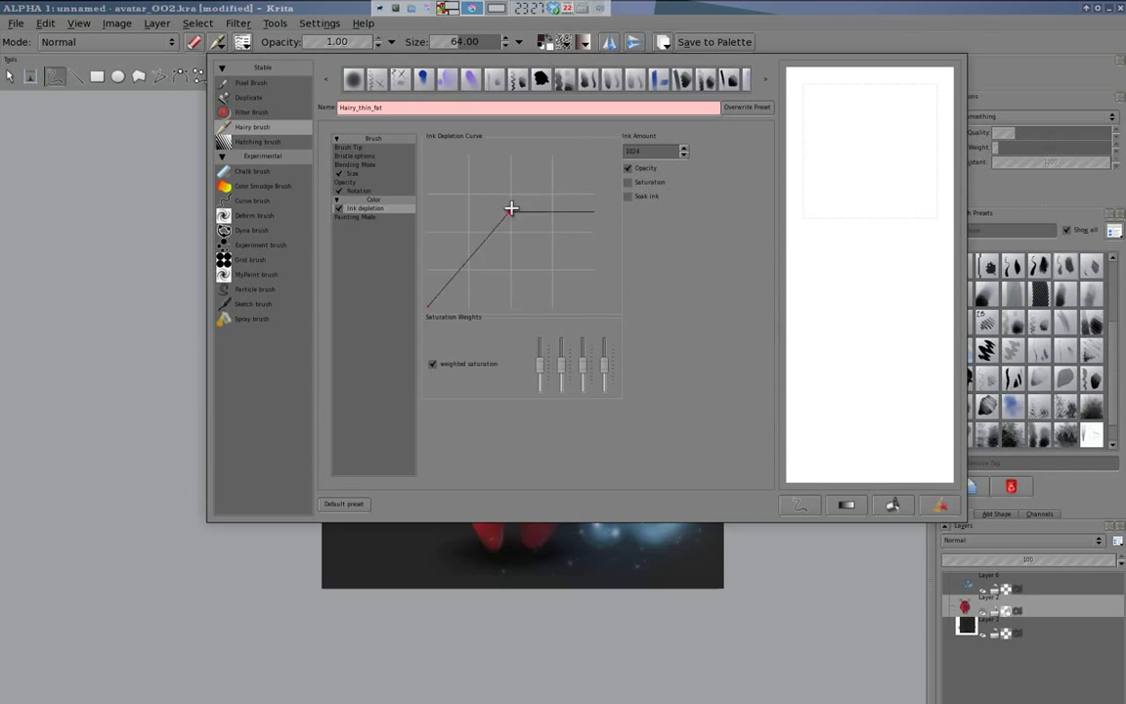
left_click(354, 155)
left_click_drag(821, 244, 860, 450)
left_click_drag(880, 352, 859, 399)
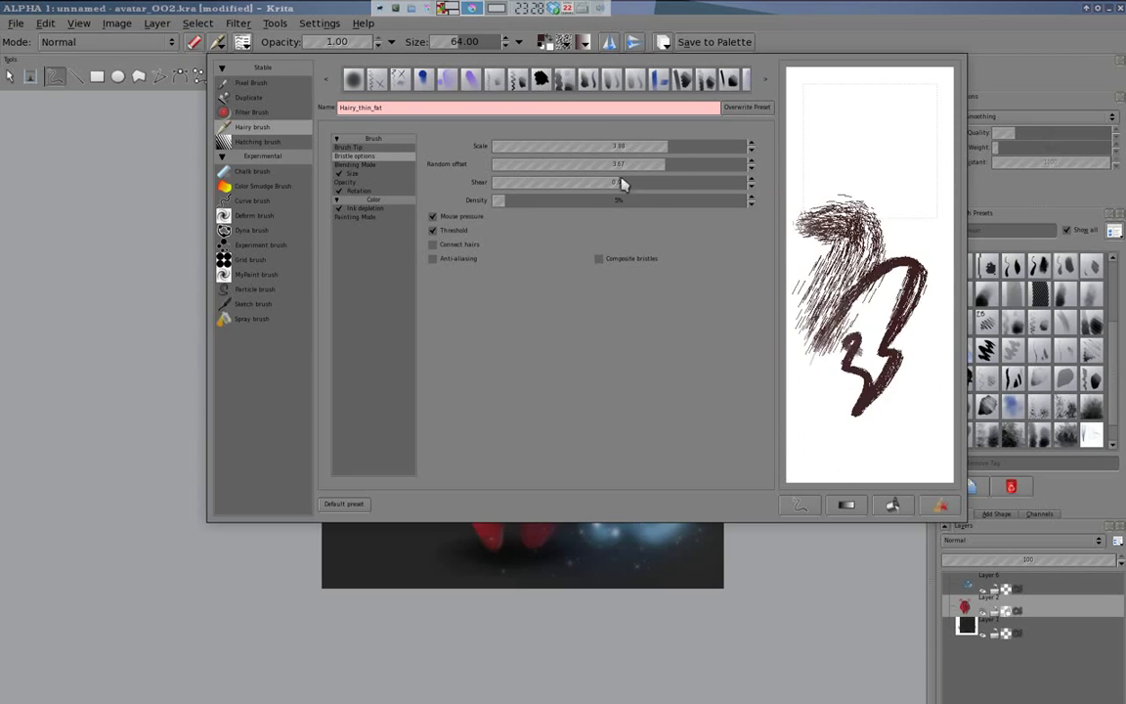
left_click(264, 553)
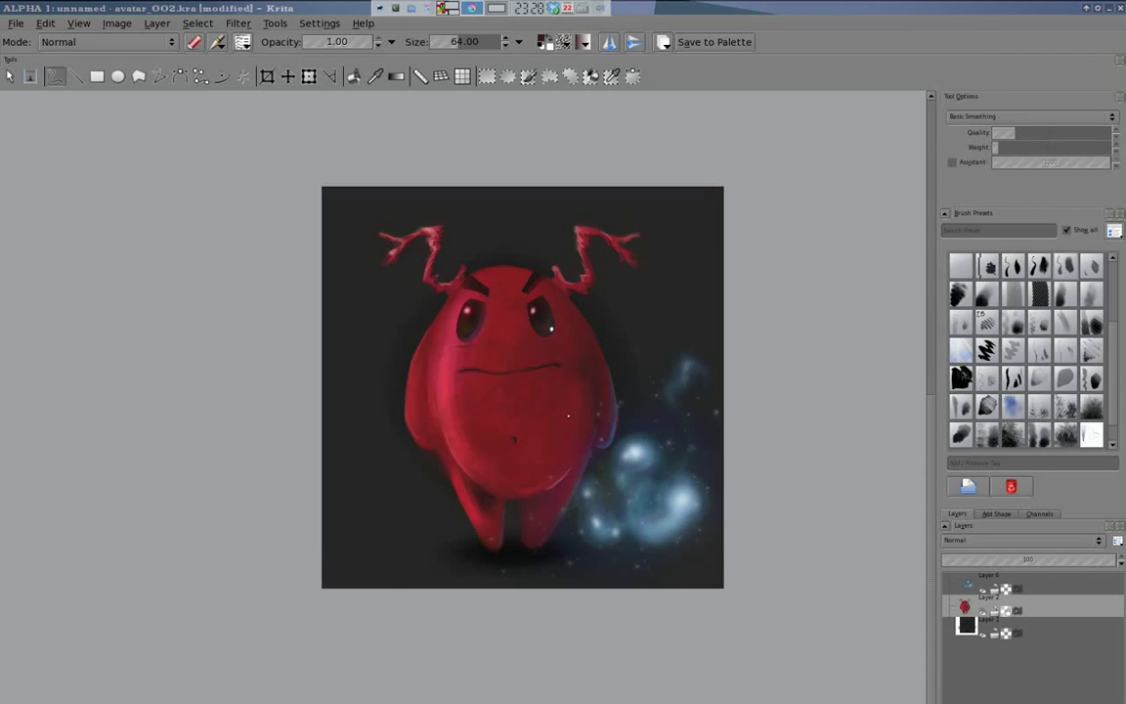
Step: Paint fur strokes on a new layer along the left side, merge it down, and save
key("shift+i")
key("shift+i")
key("shift+i")
key("shift+i")
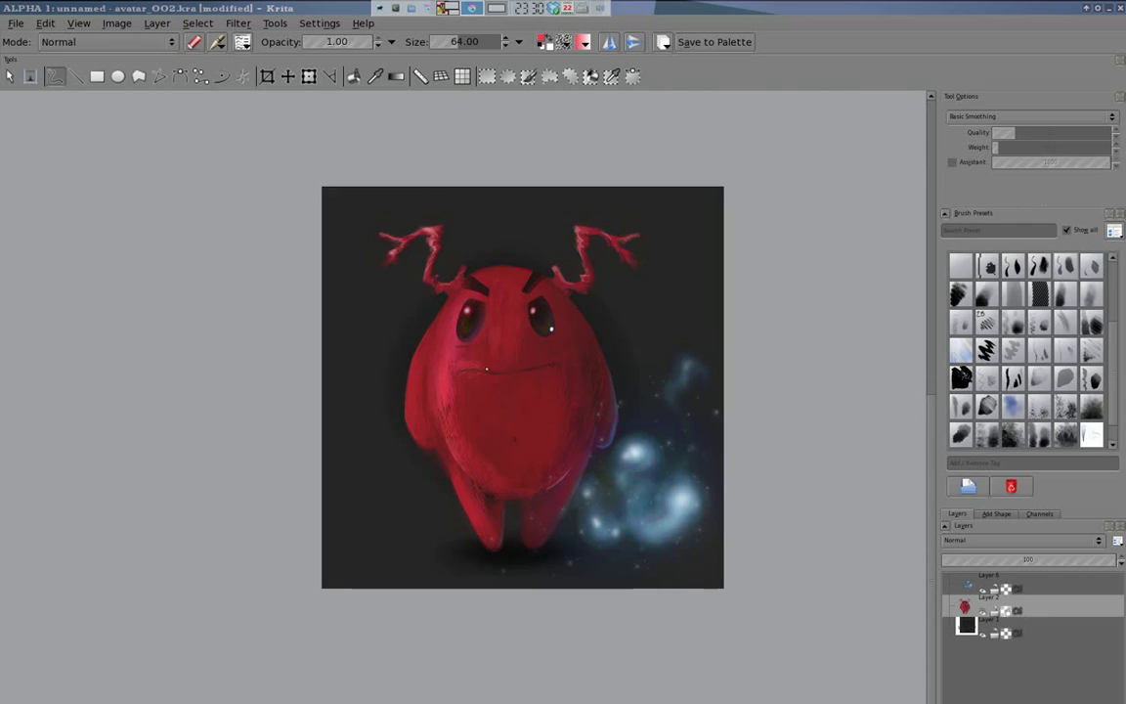
key("Insert")
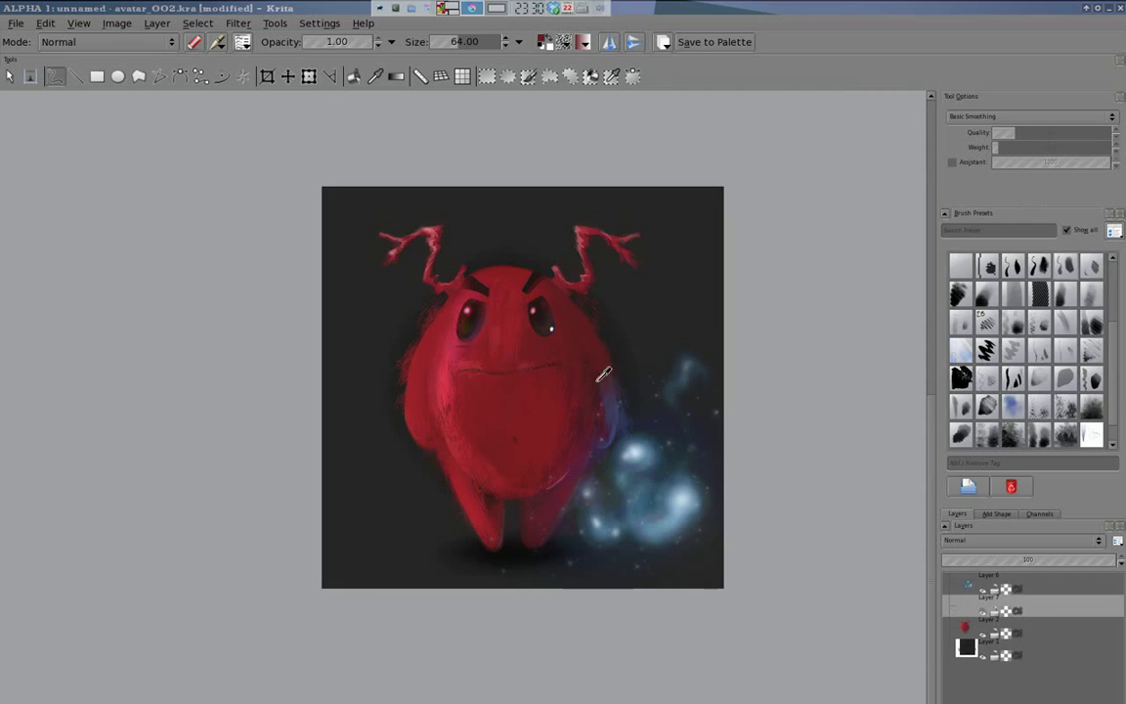
mouse_move(436, 361)
left_mouse_down()
mouse_move(396, 293)
mouse_move(451, 470)
left_mouse_up()
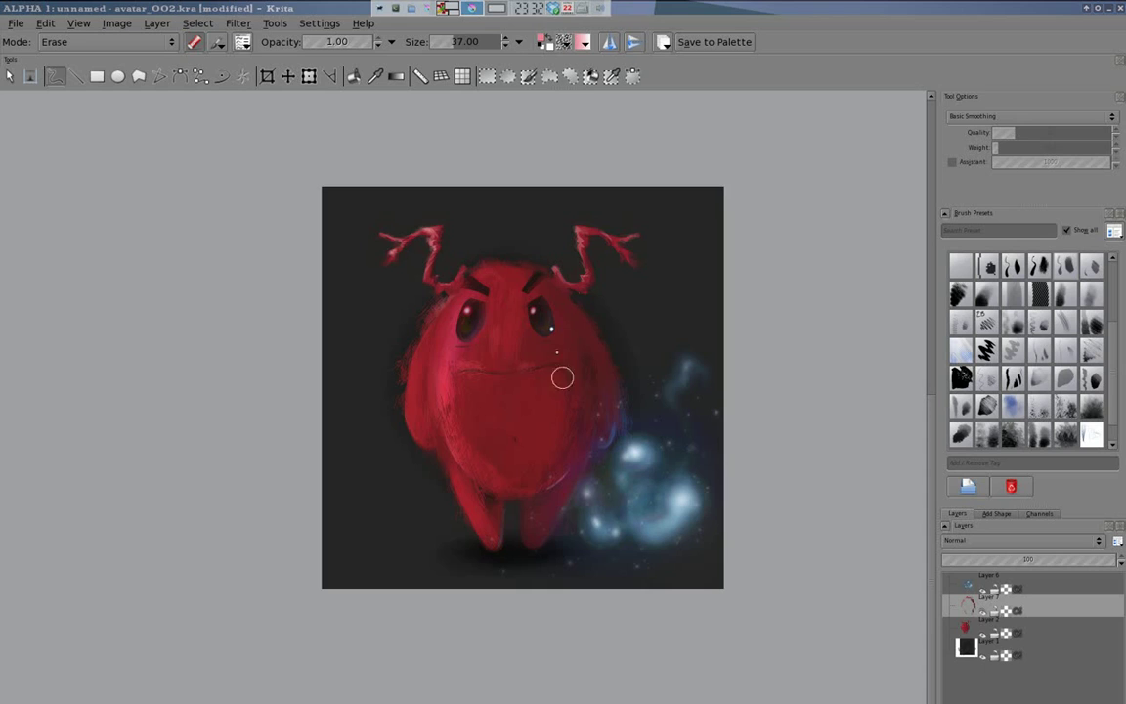
key("ctrl+e")
key("ctrl+s")
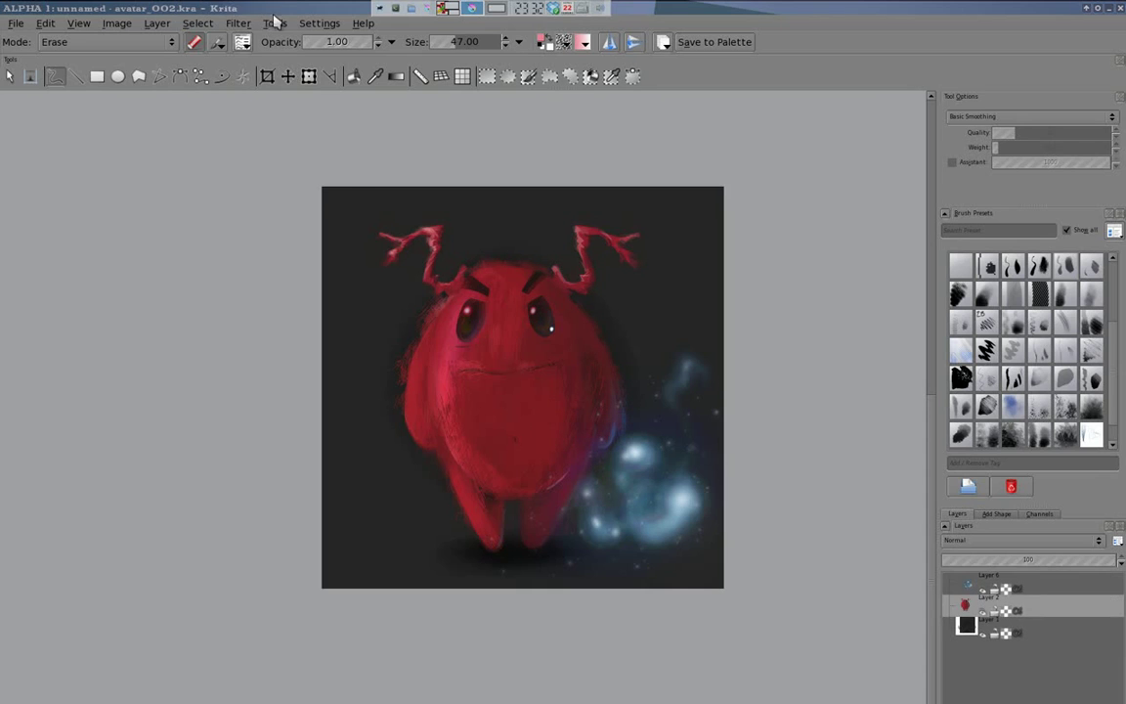
key("ctrl+l")
key("Escape")
Step: Tidy the docker panels and gather the painting's layers into a new group
right_click(1034, 652)
left_click(1074, 633)
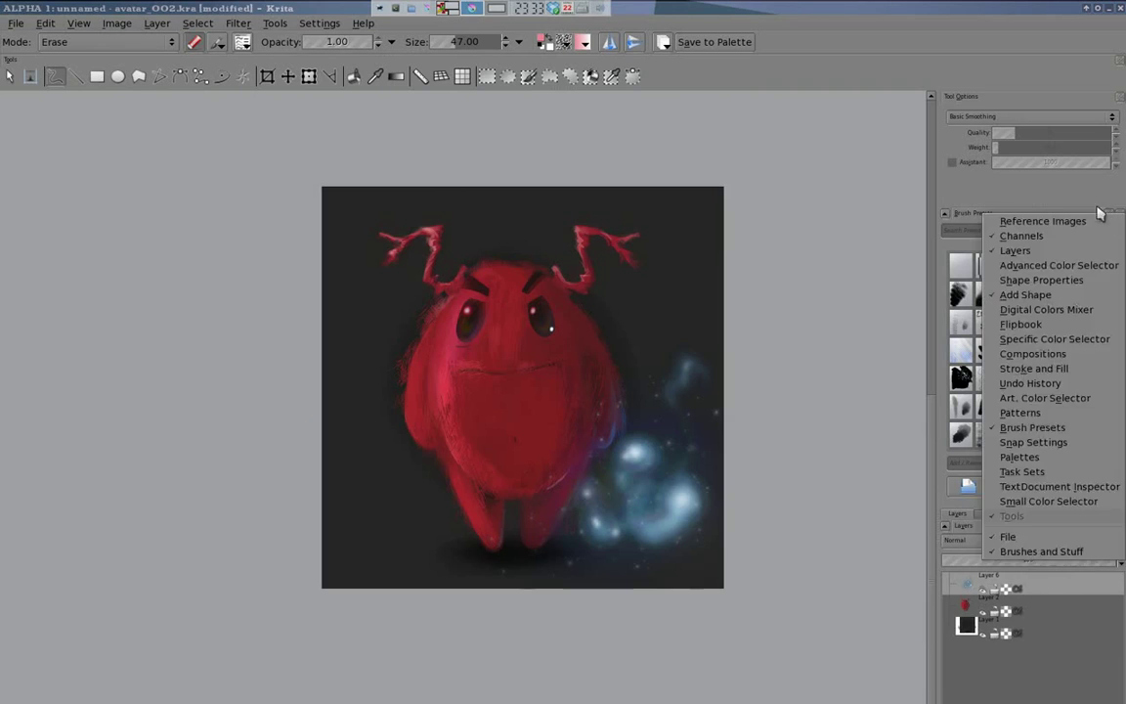
left_click(997, 514)
left_click(1039, 516)
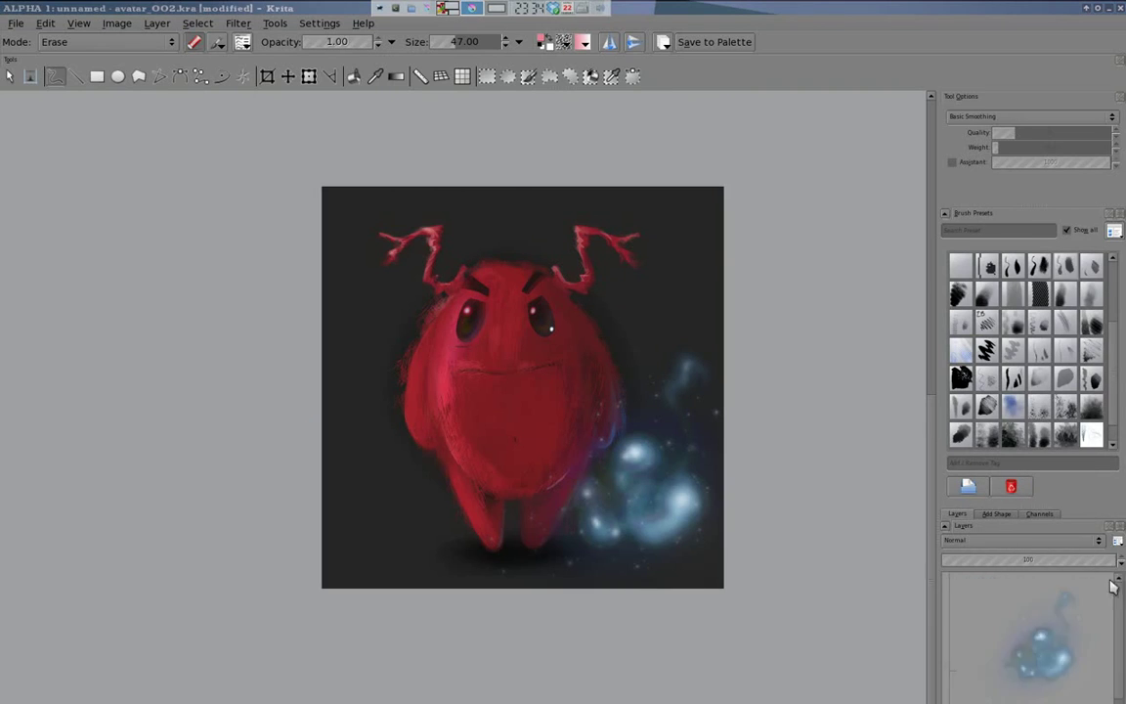
left_click(1114, 531)
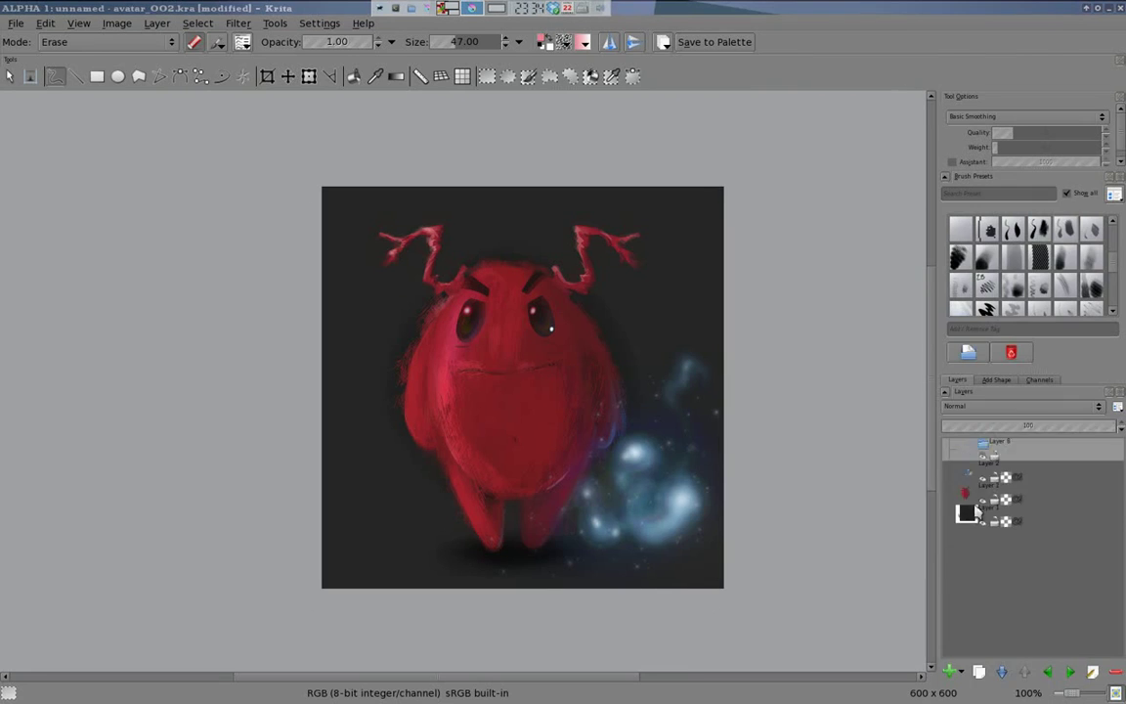
key("ctrl+g")
Step: Add a Levels filter layer with the midtones darkened to 0.89
left_click(961, 671)
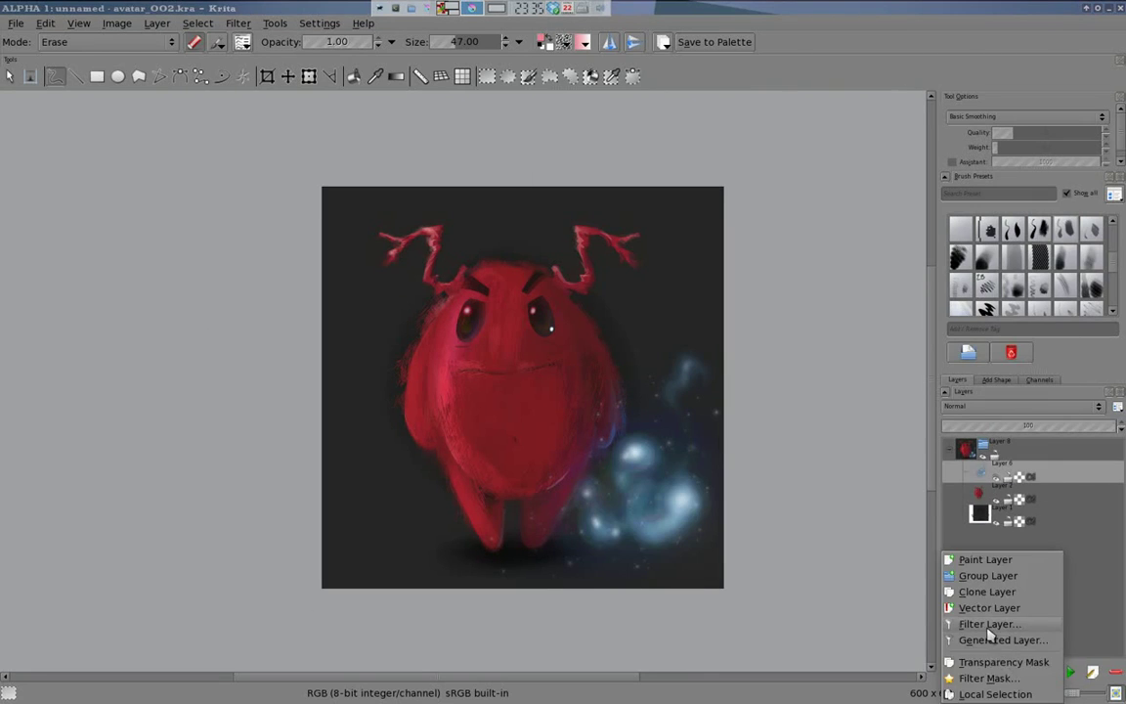
left_click(992, 623)
left_click(402, 317)
left_click(494, 454)
mouse_move(477, 242)
left_mouse_down()
mouse_move(273, 230)
mouse_move(114, 197)
left_mouse_up()
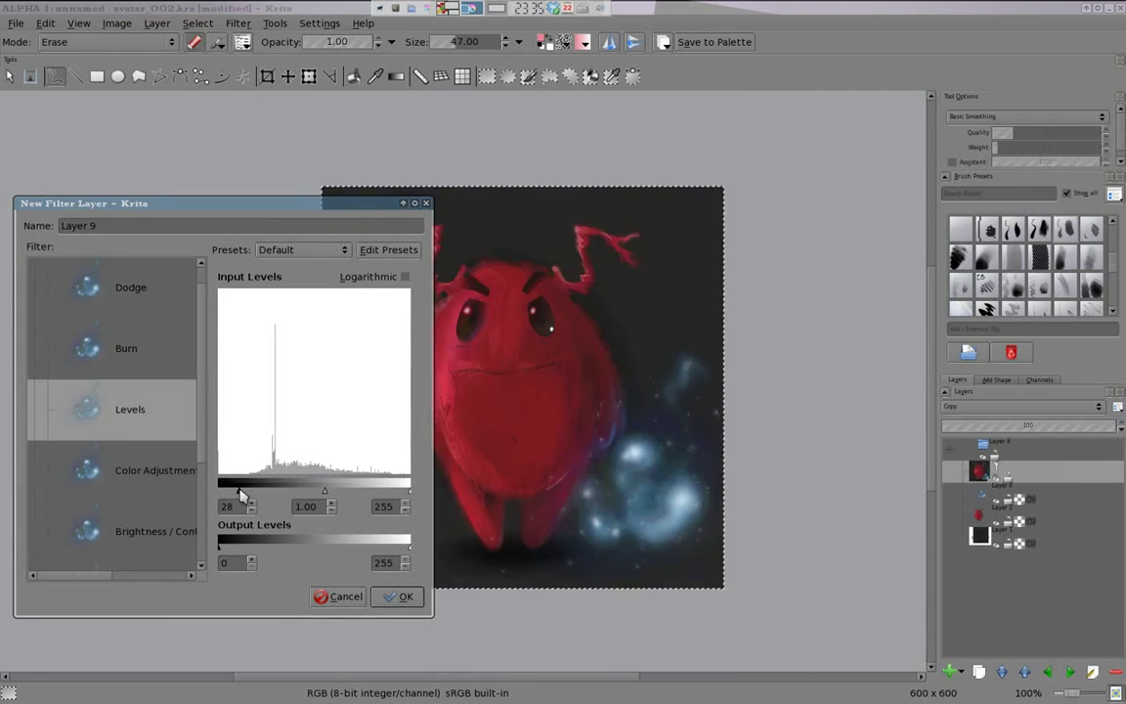
left_click_drag(314, 489, 323, 494)
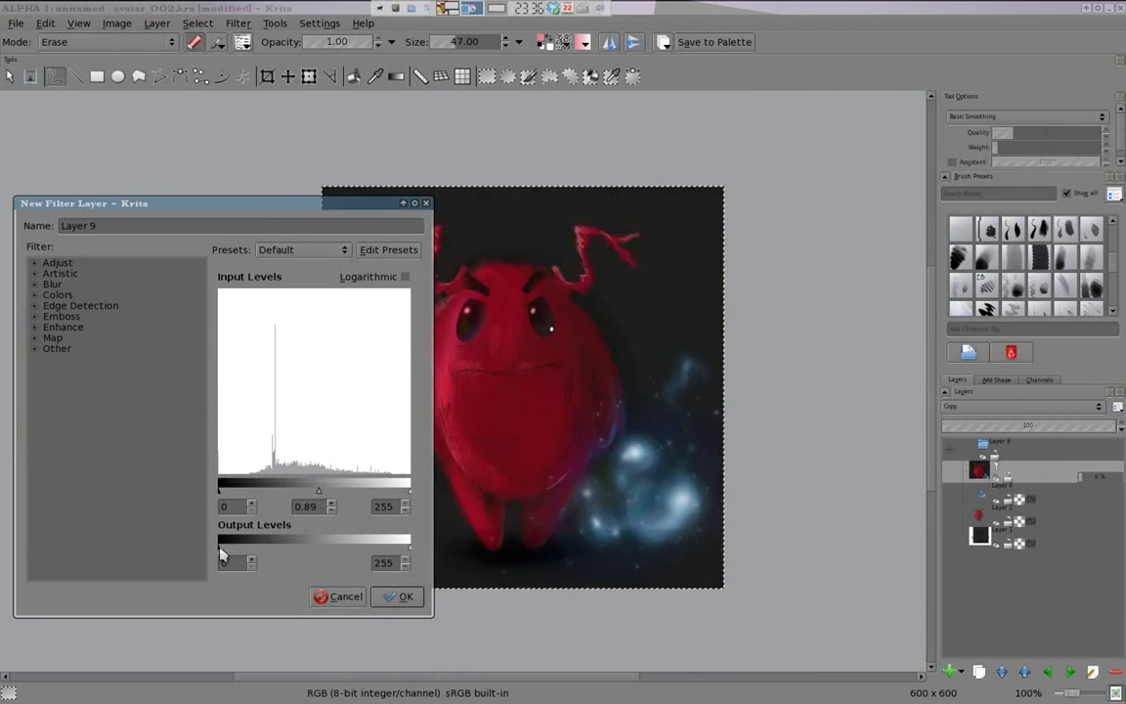
left_click(402, 596)
Step: Colorize the blue glow with a Hue/Saturation adjustment to retint it
key("ctrl+u")
left_click_drag(219, 276, 314, 277)
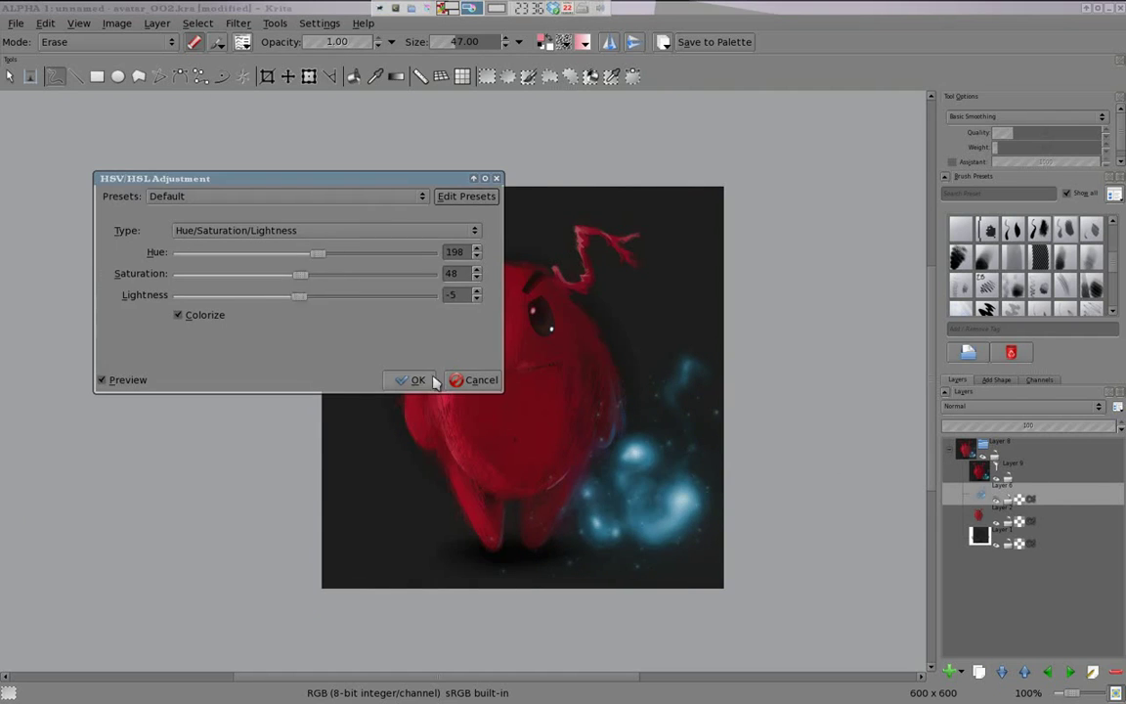
left_click(418, 380)
Step: Add a Color Adjustment curves filter layer, lowering the main curve and bending the Green curve
left_click(961, 672)
left_click(992, 624)
left_click(477, 327)
left_click_drag(489, 246, 43, 198)
left_click_drag(215, 403, 217, 419)
left_click(279, 279)
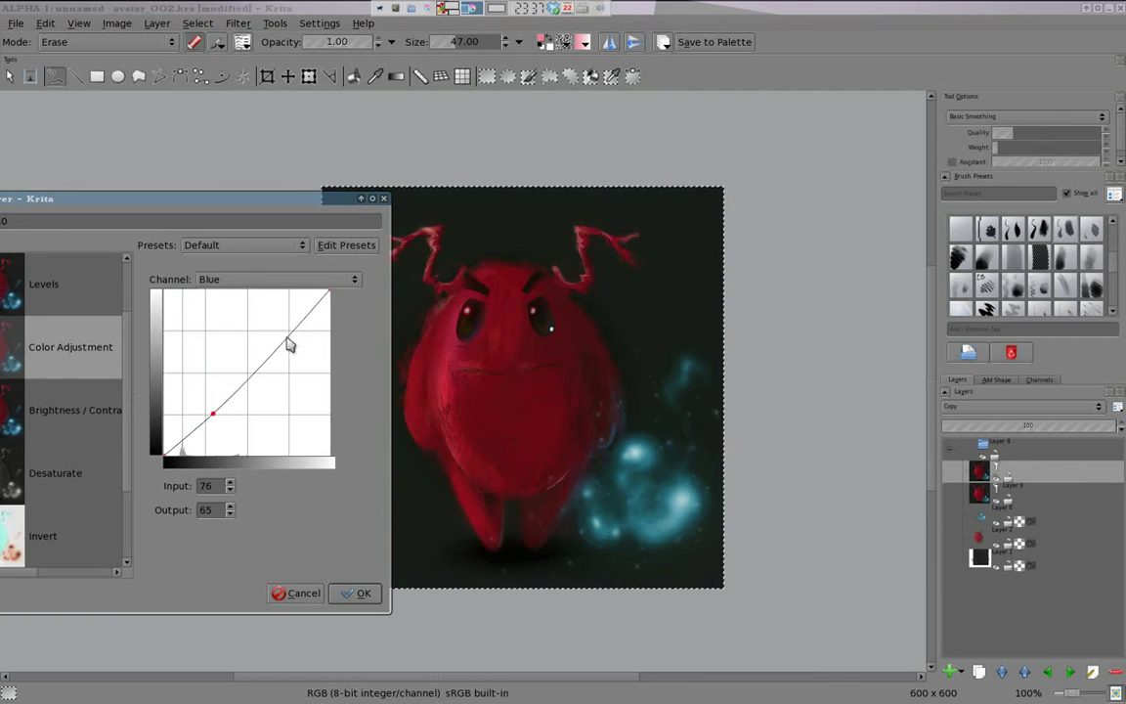
left_click(254, 383)
left_click_drag(202, 200, 201, 181)
left_click_drag(306, 309, 269, 354)
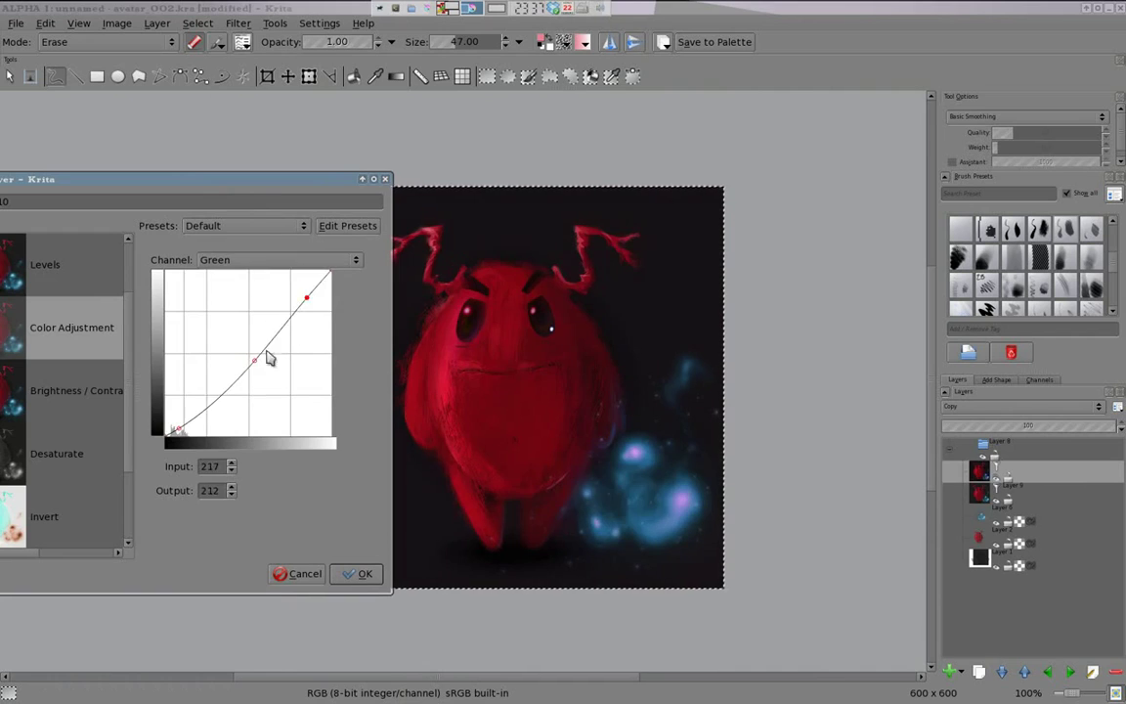
key("Return")
key("ctrl+shift+e")
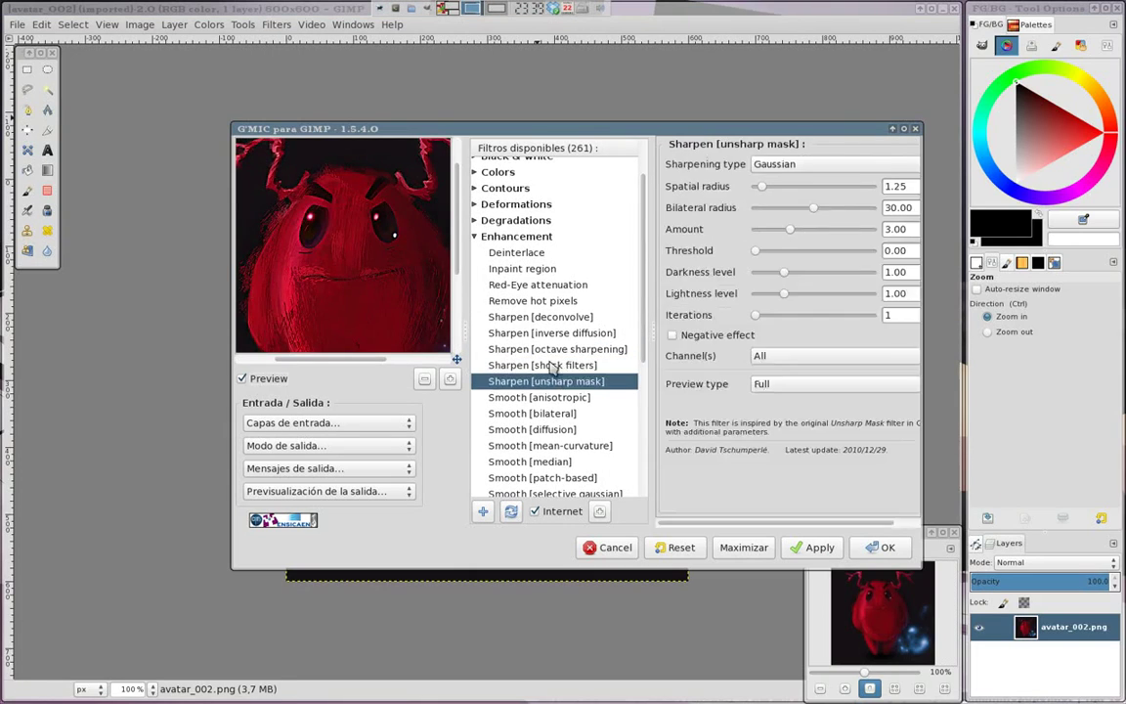
Step: Set the G'MIC filter to 2 iterations on the Value channel
mouse_move(795, 188)
left_mouse_down()
mouse_move(745, 185)
mouse_move(751, 164)
left_mouse_up()
left_click(773, 208)
left_click(772, 215)
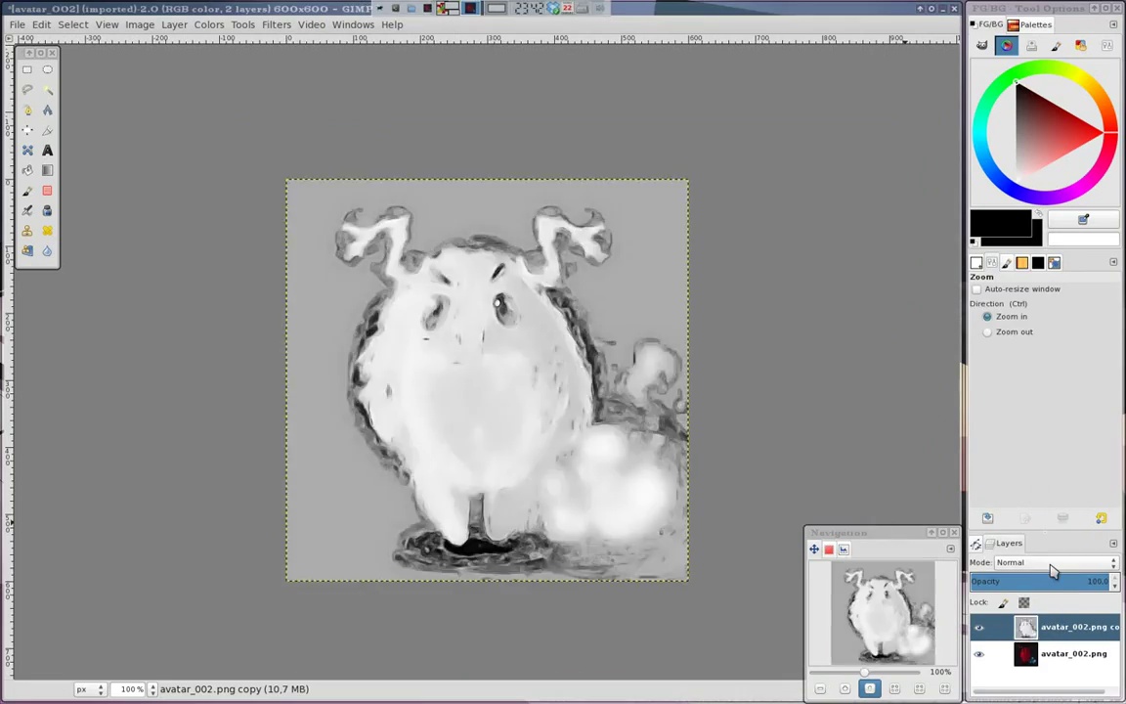
scroll(1053, 564, "down", 6)
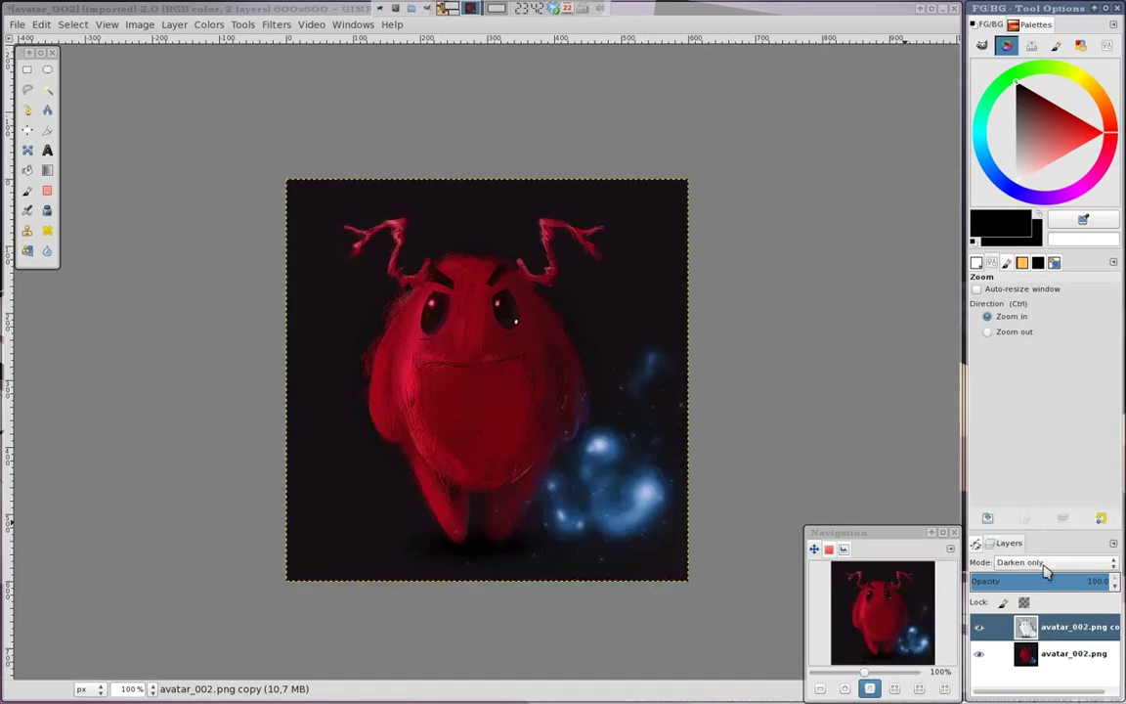
Step: Flatten the layers and apply G'MIC Additive noise with Poisson type and Cut value range
left_click(311, 25)
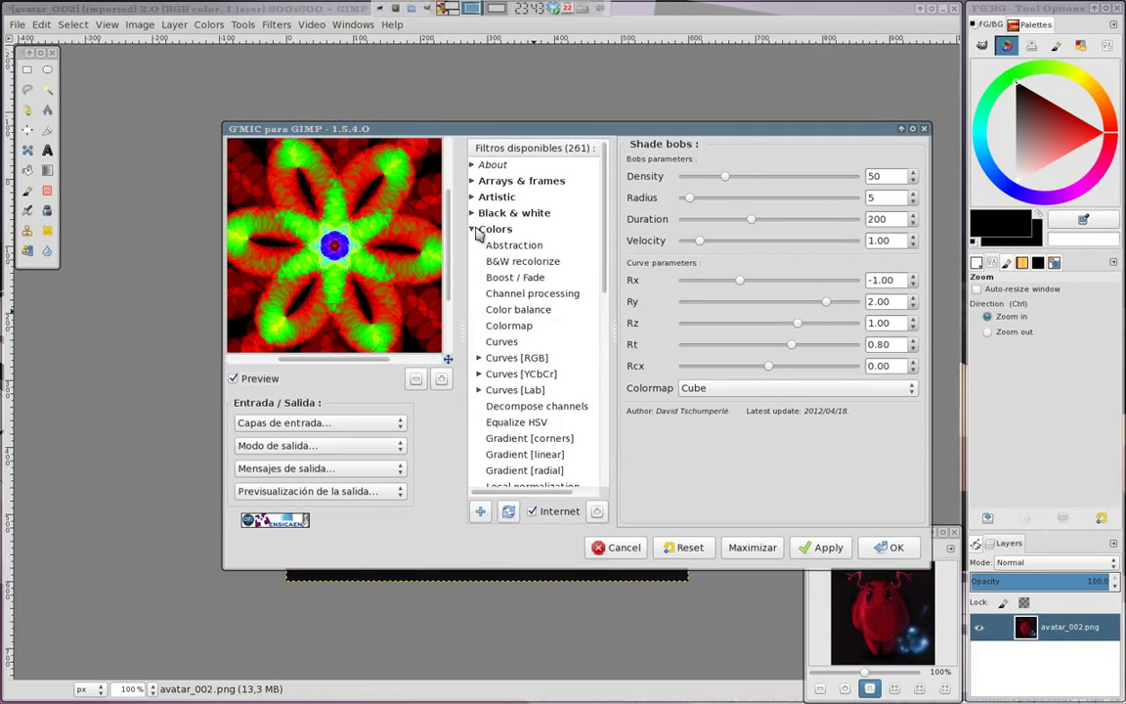
left_click(516, 432)
left_click(519, 251)
left_click(801, 208)
left_click(704, 254)
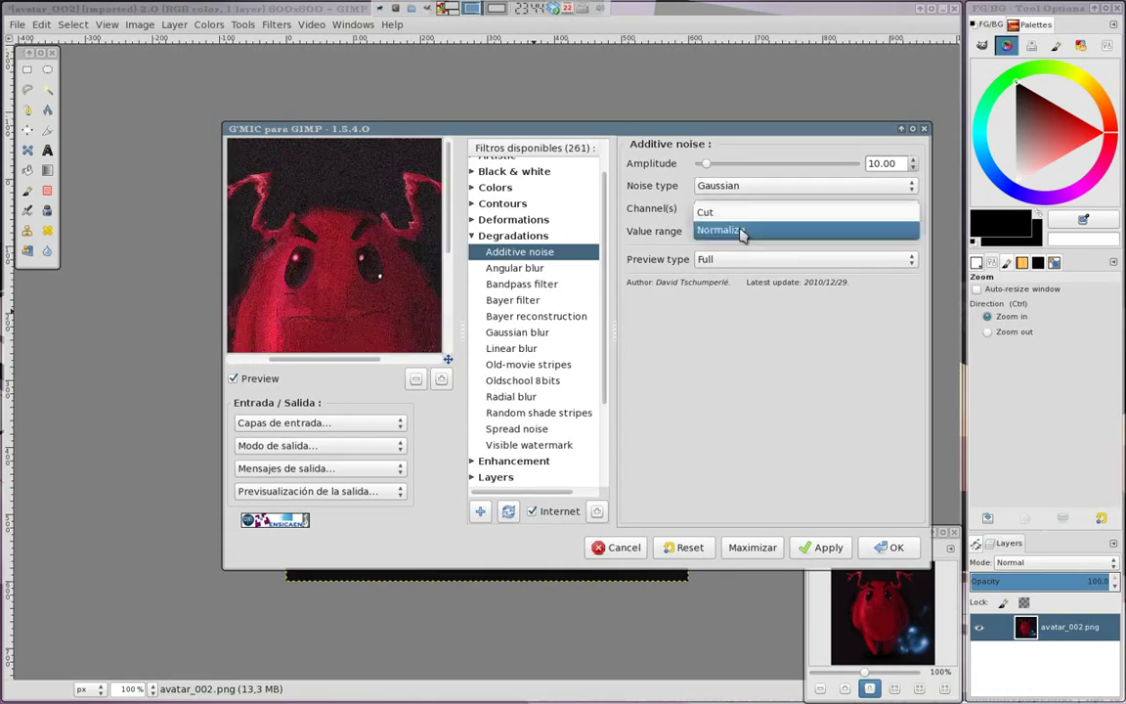
left_click(802, 186)
left_click(753, 194)
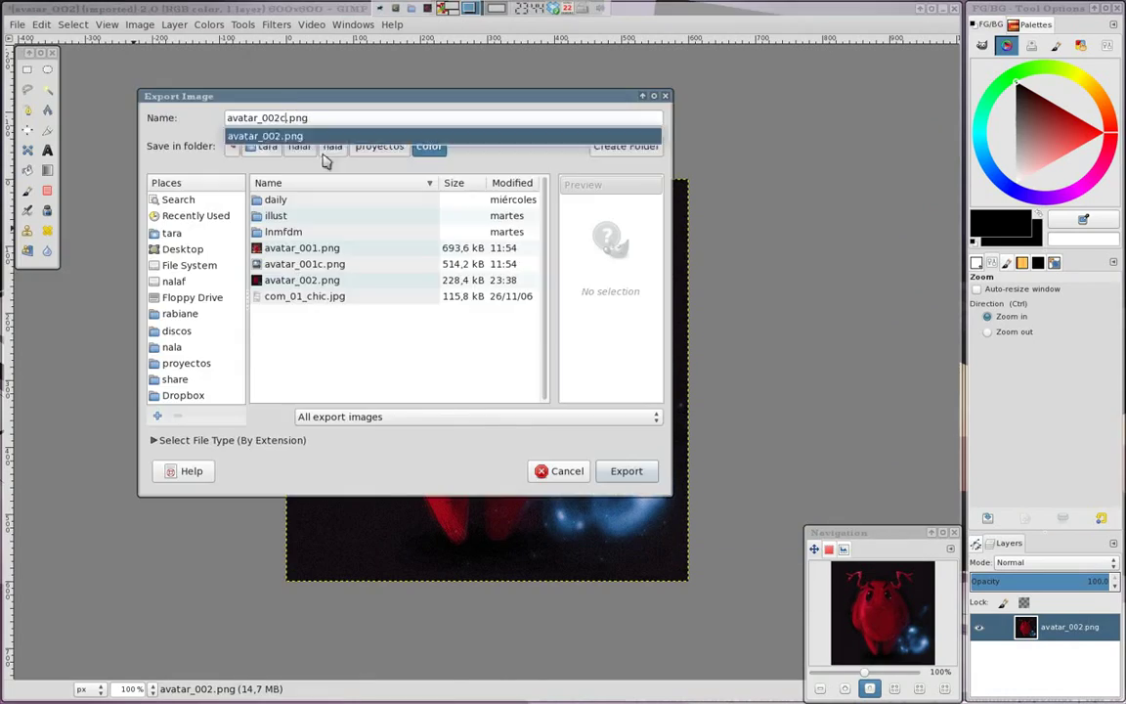